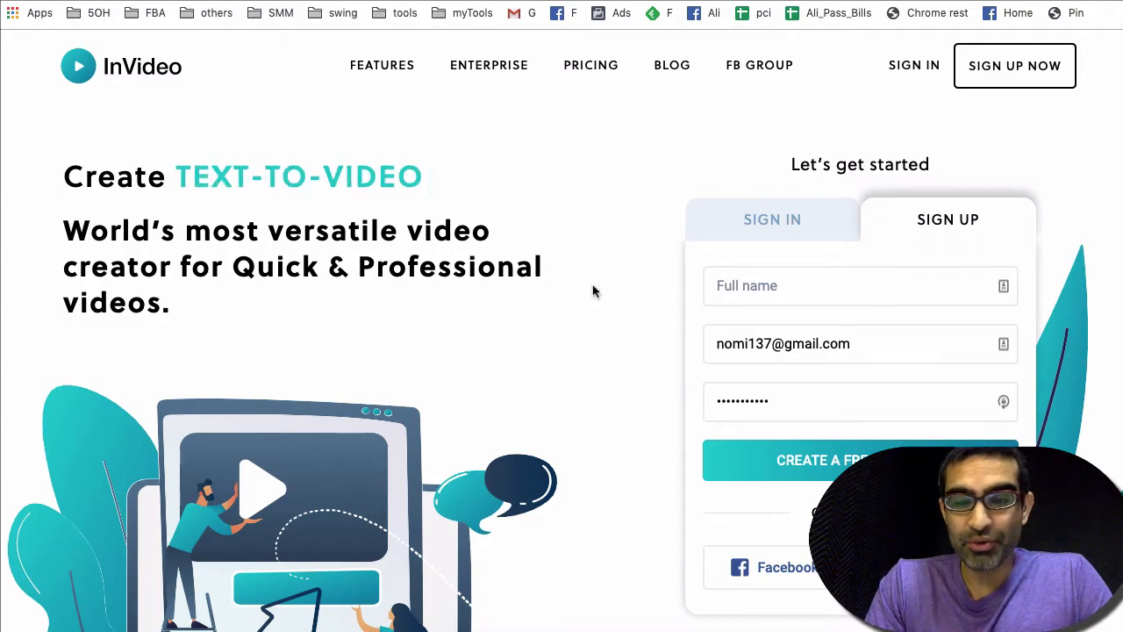
- Look through the homepage's sample videos by category, including Storytelling, Promo Videos, Instagram Stories and Video Ads, and the sections on InVideo's benefits
{"action": "scroll", "coordinate": [593, 292], "scroll_direction": "down", "scroll_amount": 10}
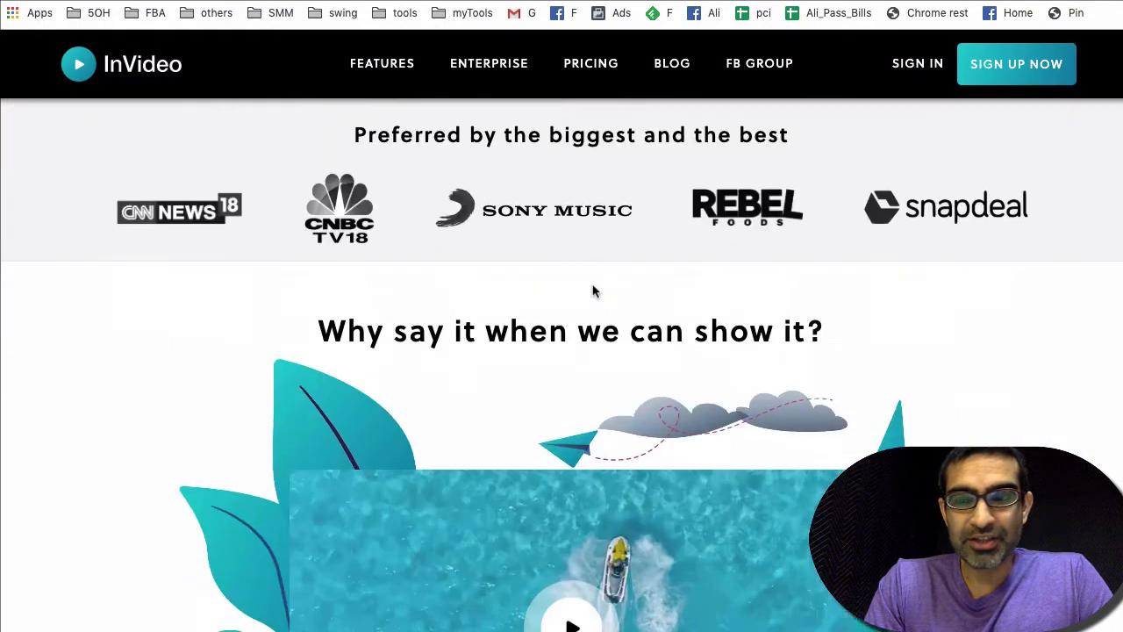
{"action": "scroll", "coordinate": [593, 292], "scroll_direction": "down", "scroll_amount": 7}
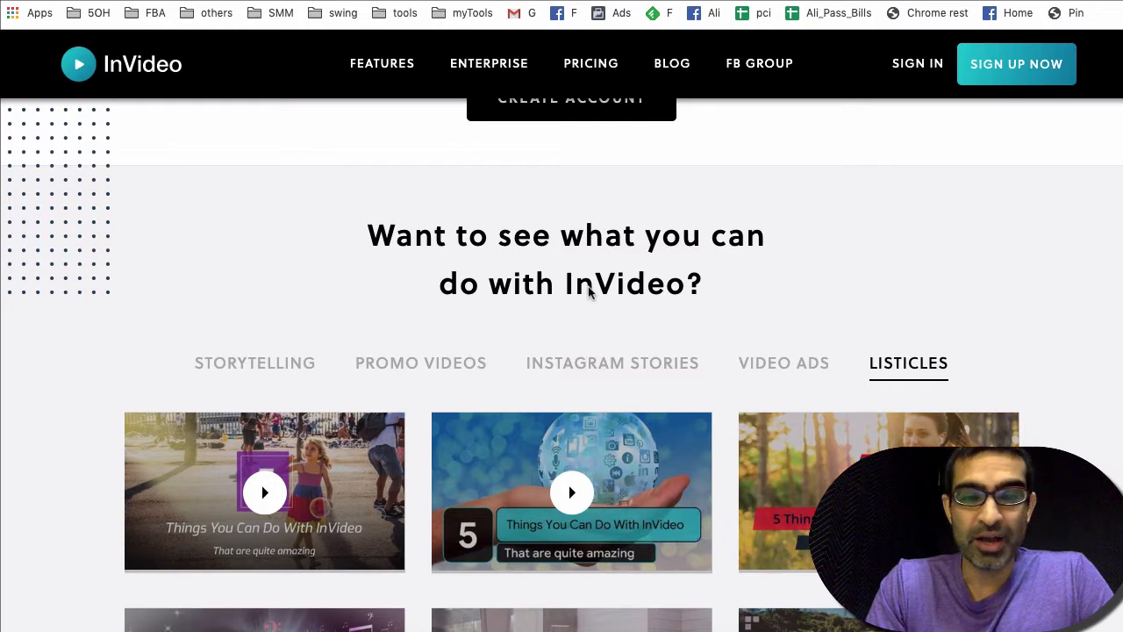
{"action": "scroll", "coordinate": [590, 292], "scroll_direction": "down", "scroll_amount": 1}
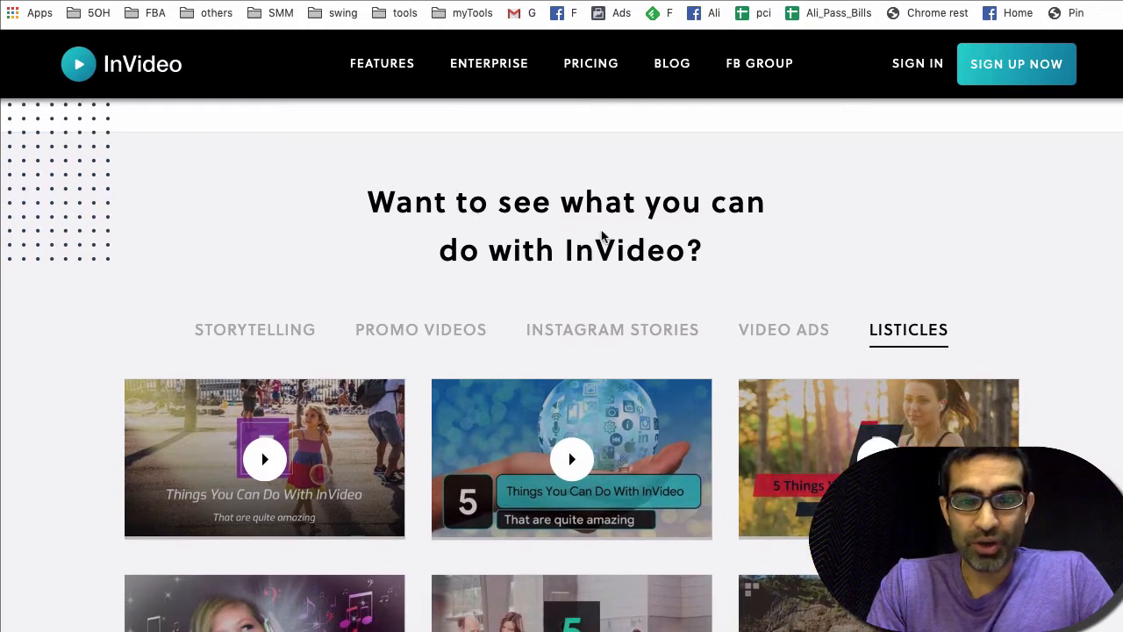
{"action": "scroll", "coordinate": [612, 252], "scroll_direction": "down", "scroll_amount": 1}
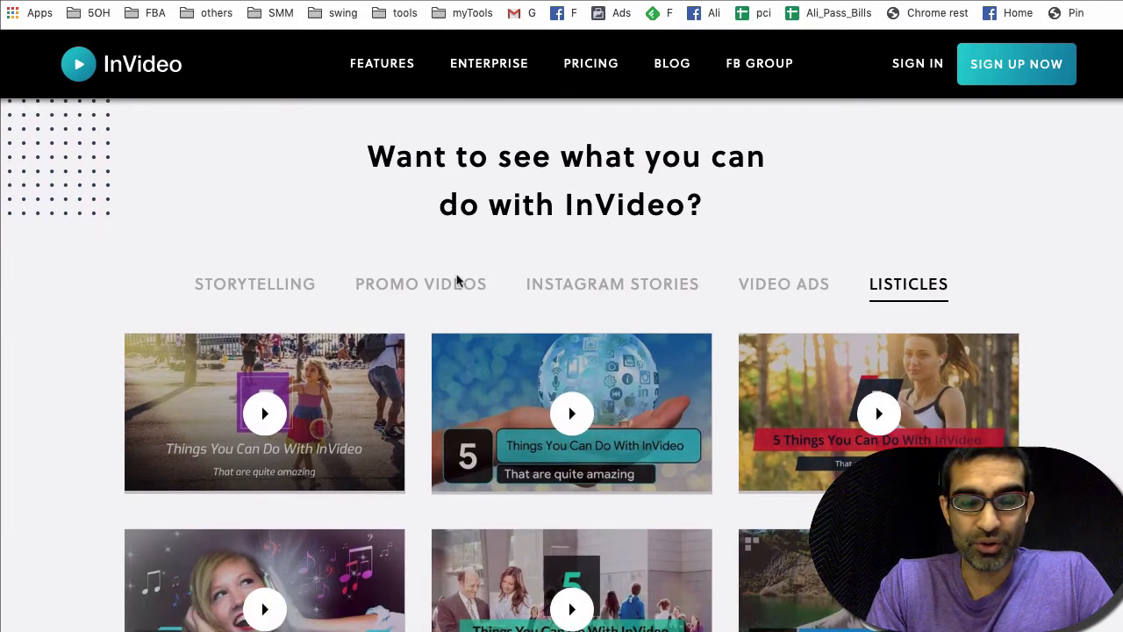
{"action": "left_click", "coordinate": [303, 290]}
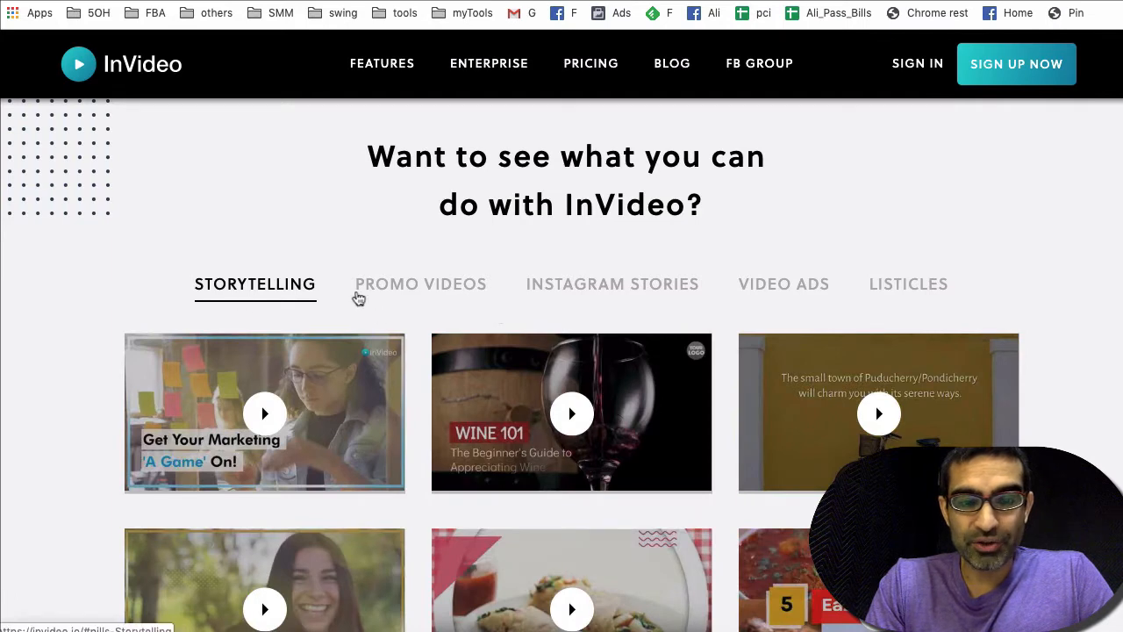
{"action": "left_click", "coordinate": [399, 292]}
{"action": "left_click", "coordinate": [551, 287]}
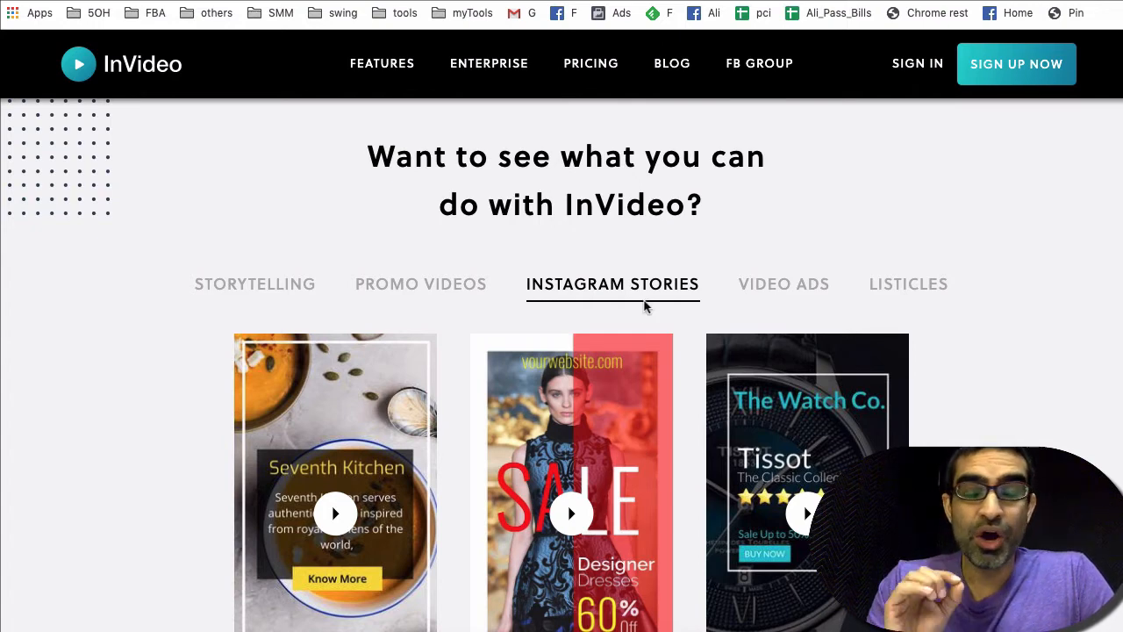
{"action": "left_click", "coordinate": [756, 290]}
{"action": "scroll", "coordinate": [542, 305], "scroll_direction": "down", "scroll_amount": 3}
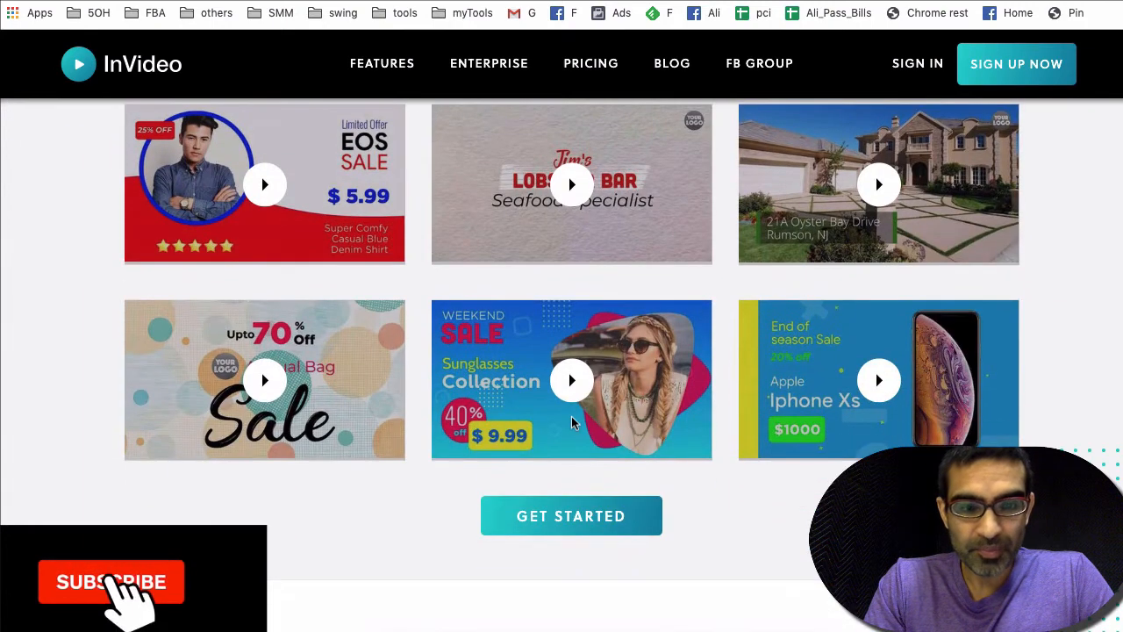
{"action": "scroll", "coordinate": [542, 304], "scroll_direction": "up", "scroll_amount": 1}
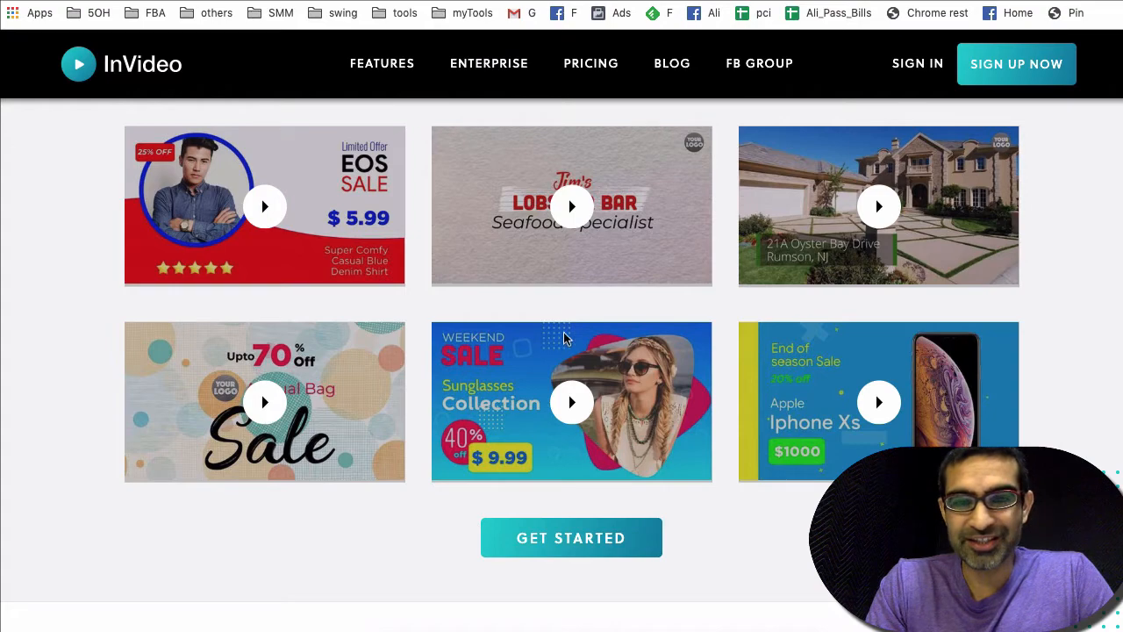
{"action": "scroll", "coordinate": [565, 329], "scroll_direction": "up", "scroll_amount": 5}
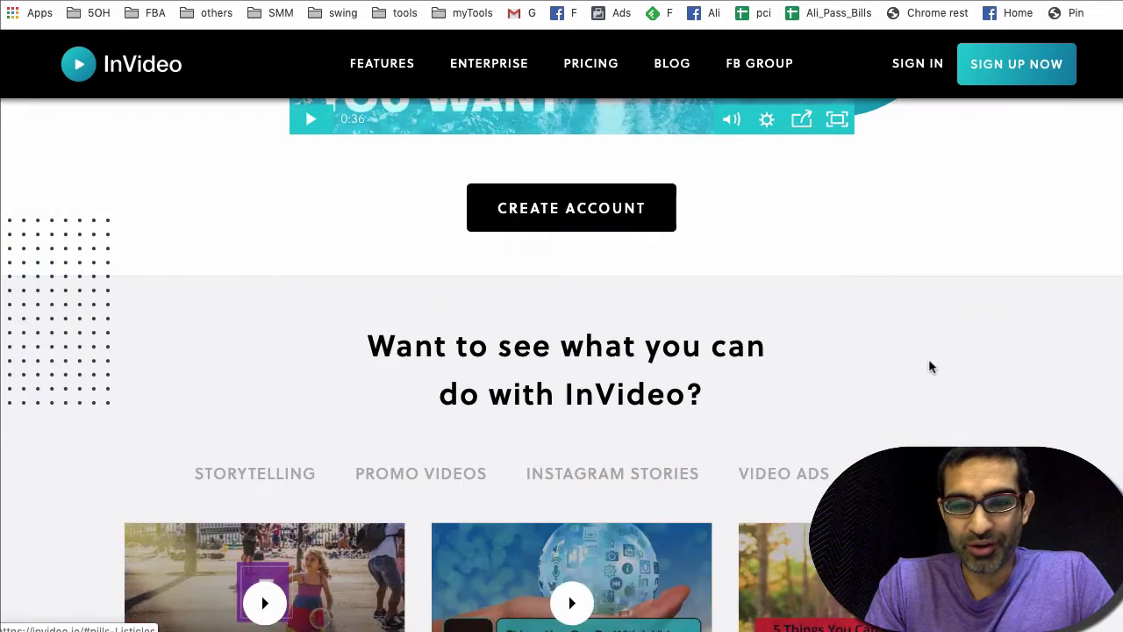
{"action": "scroll", "coordinate": [931, 366], "scroll_direction": "down", "scroll_amount": 5}
{"action": "scroll", "coordinate": [751, 351], "scroll_direction": "down", "scroll_amount": 10}
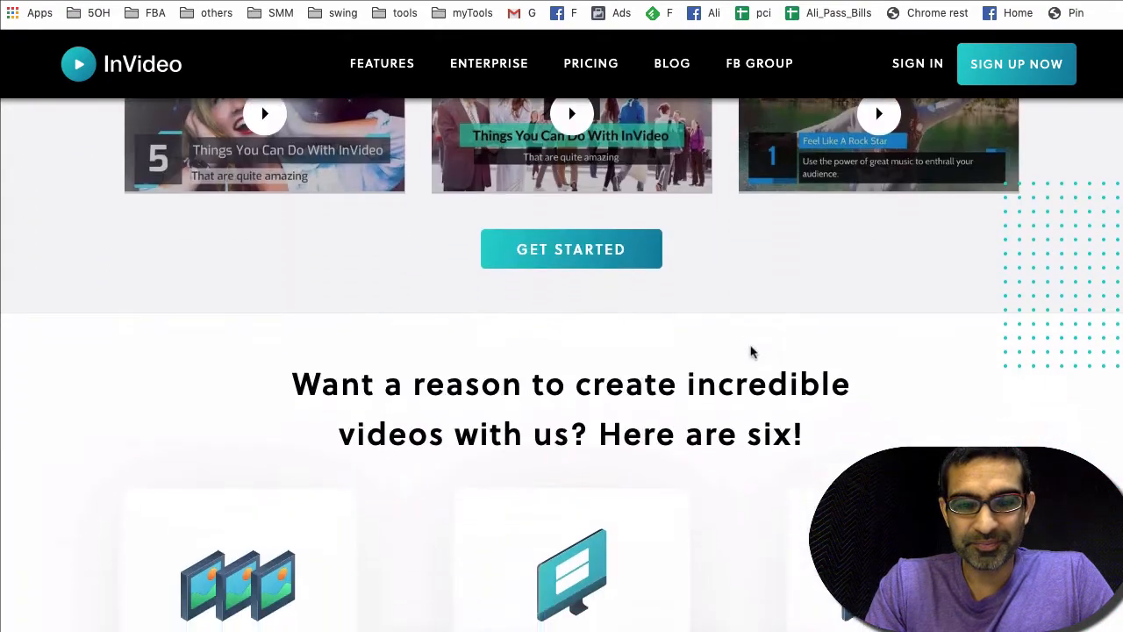
{"action": "scroll", "coordinate": [751, 351], "scroll_direction": "down", "scroll_amount": 6}
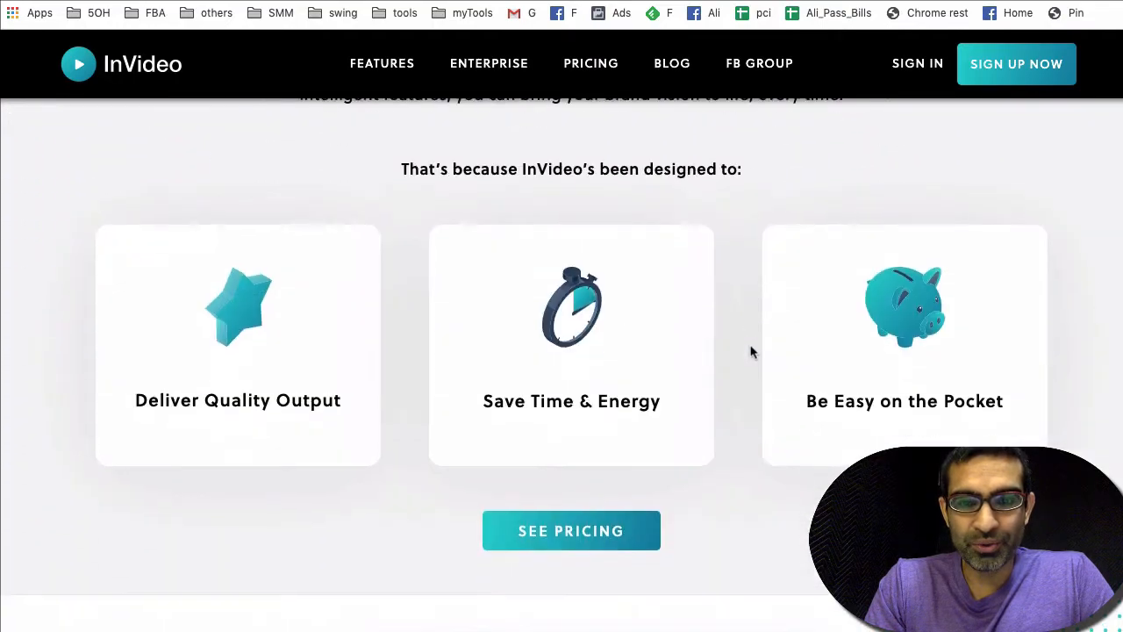
- Open the pricing page and compare the features of the Free, Starter, Professional and Enterprise plans
{"action": "scroll", "coordinate": [748, 351], "scroll_direction": "up", "scroll_amount": 6}
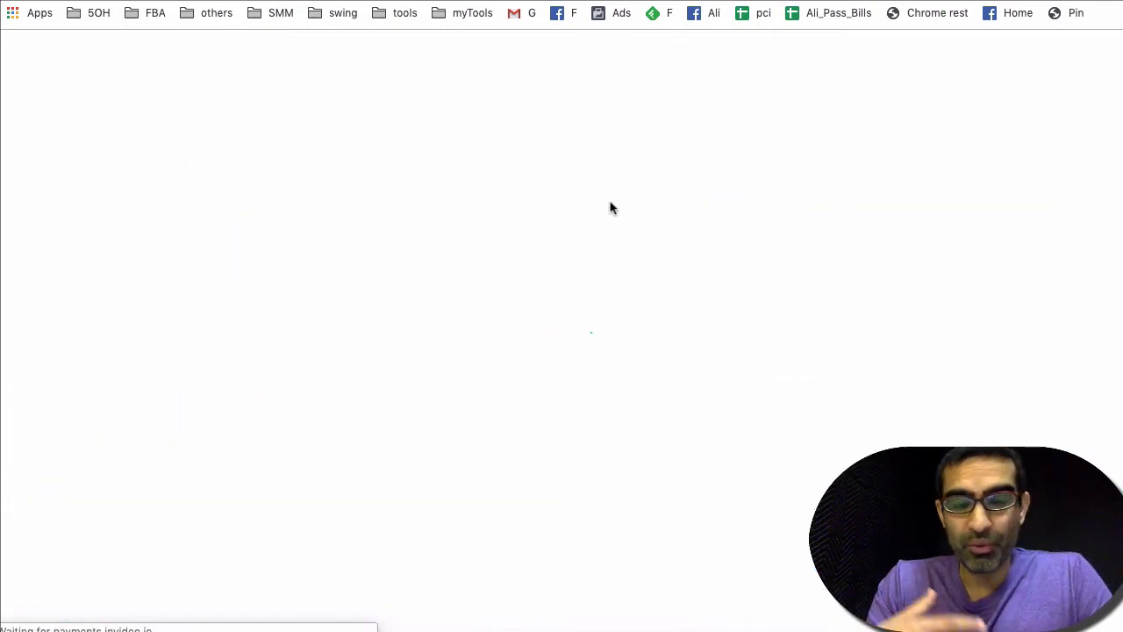
{"action": "scroll", "coordinate": [612, 207], "scroll_direction": "down", "scroll_amount": 5}
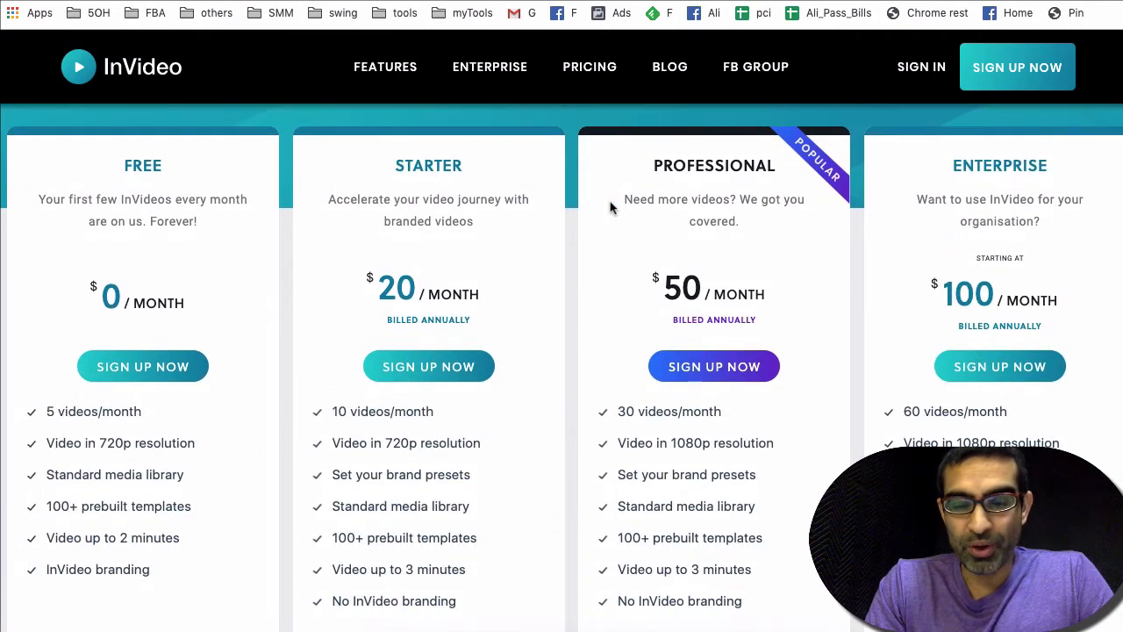
{"action": "scroll", "coordinate": [98, 386], "scroll_direction": "down", "scroll_amount": 1}
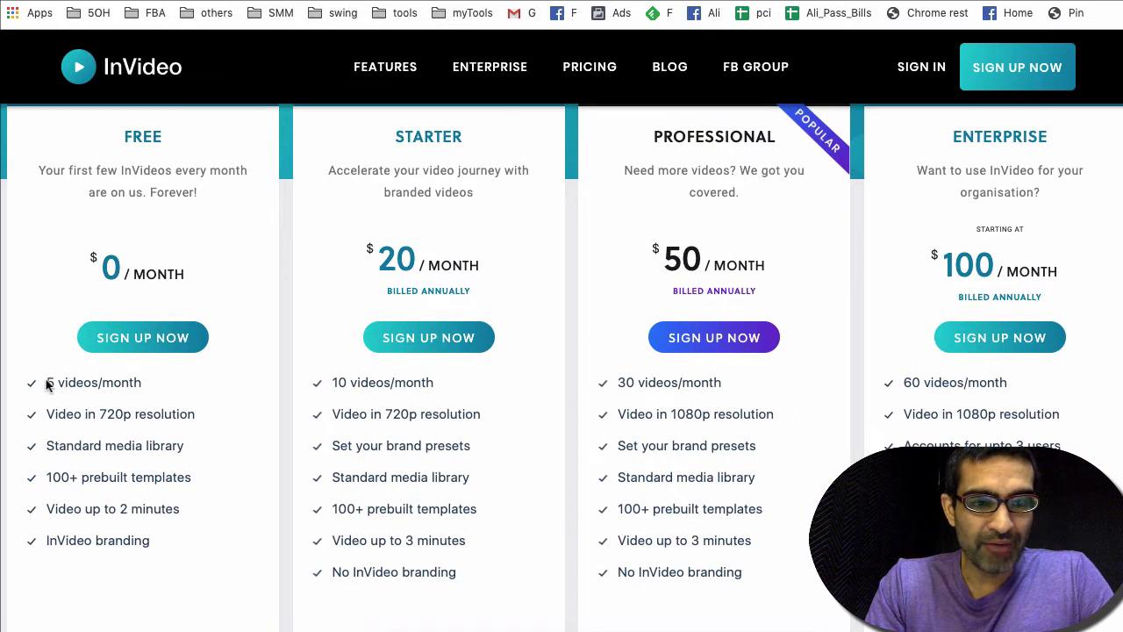
{"action": "left_click_drag", "start_coordinate": [48, 379], "coordinate": [145, 430]}
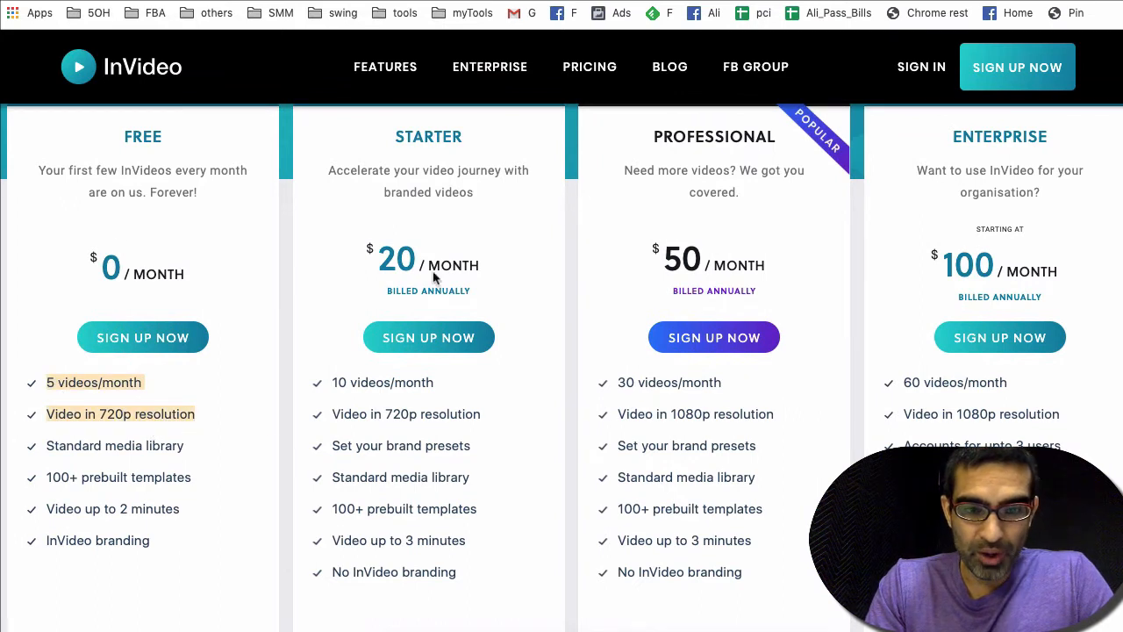
{"action": "left_click_drag", "start_coordinate": [336, 404], "coordinate": [484, 413]}
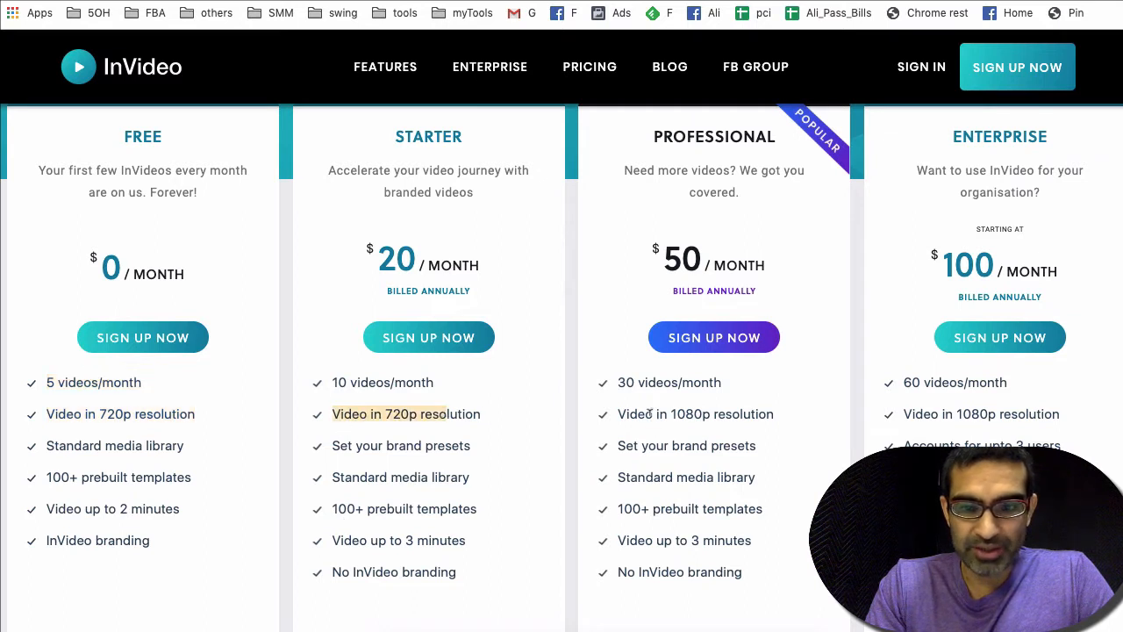
{"action": "left_click_drag", "start_coordinate": [649, 412], "coordinate": [718, 413]}
{"action": "left_click_drag", "start_coordinate": [326, 386], "coordinate": [408, 526]}
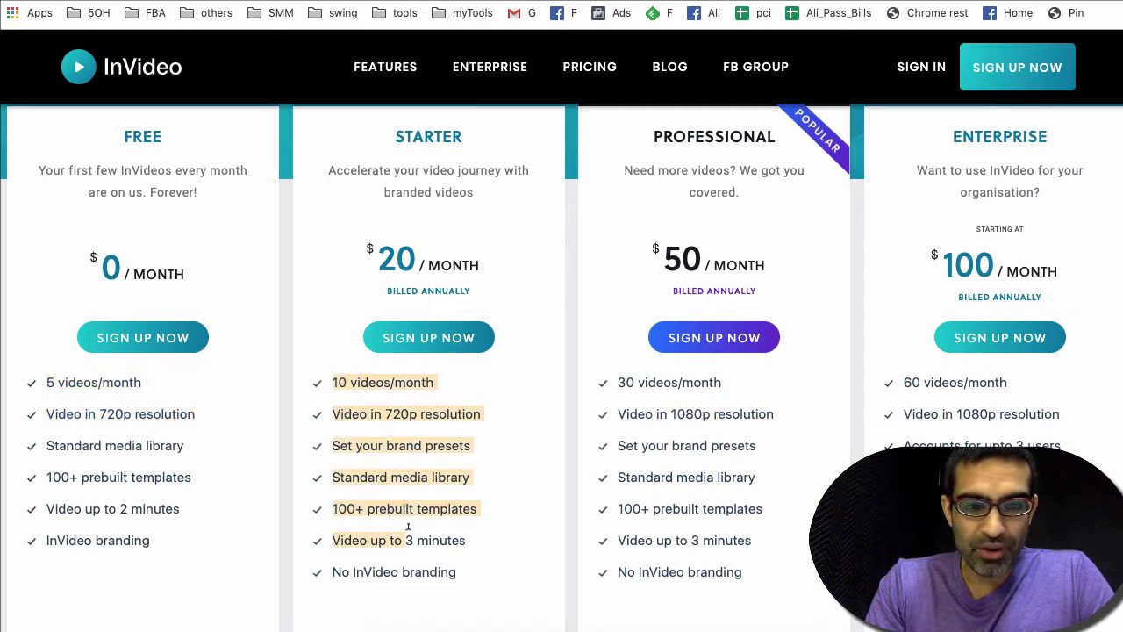
{"action": "scroll", "coordinate": [721, 329], "scroll_direction": "down", "scroll_amount": 1}
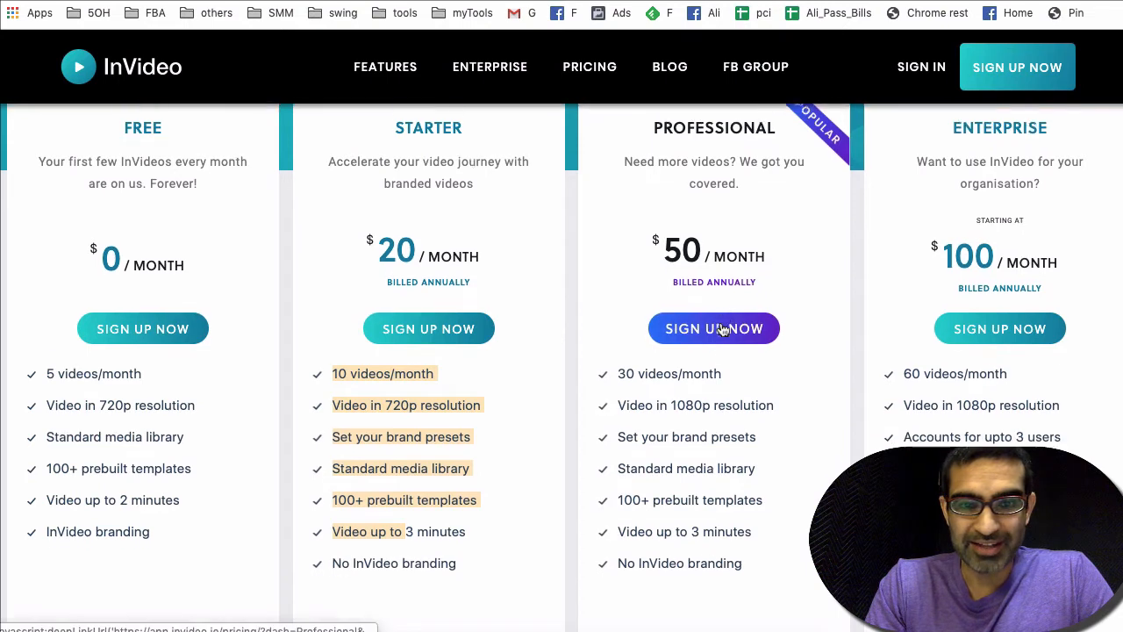
{"action": "scroll", "coordinate": [534, 401], "scroll_direction": "down", "scroll_amount": 5}
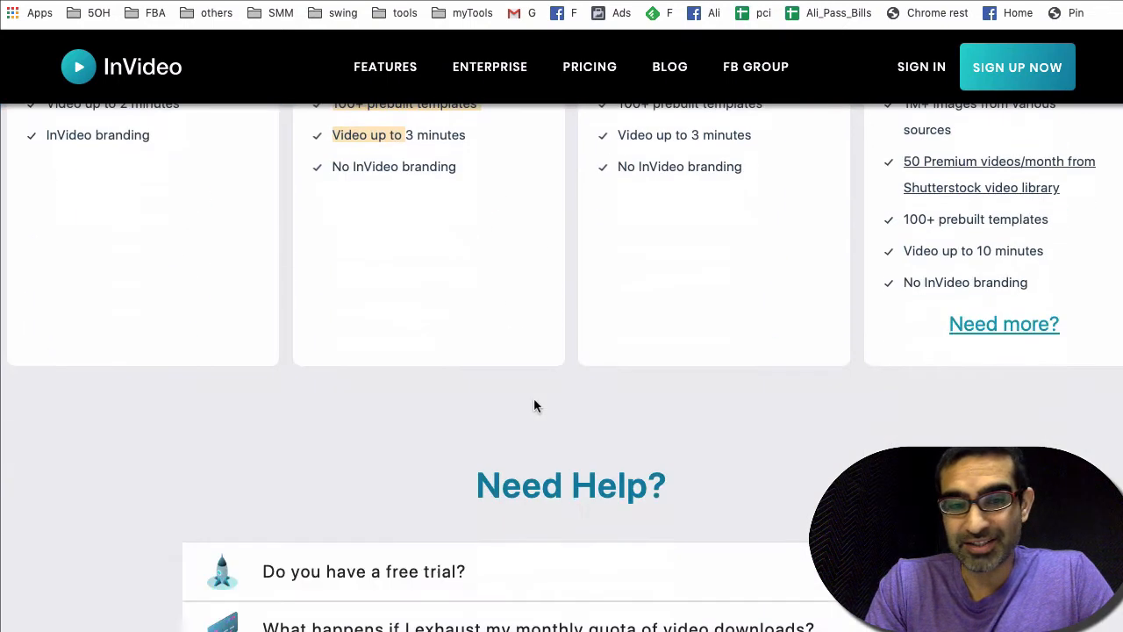
- Read the answer to "Do you have a free trial?" in the pricing page's Need Help section
{"action": "scroll", "coordinate": [536, 405], "scroll_direction": "down", "scroll_amount": 2}
{"action": "left_click", "coordinate": [381, 405]}
{"action": "left_click", "coordinate": [656, 400]}
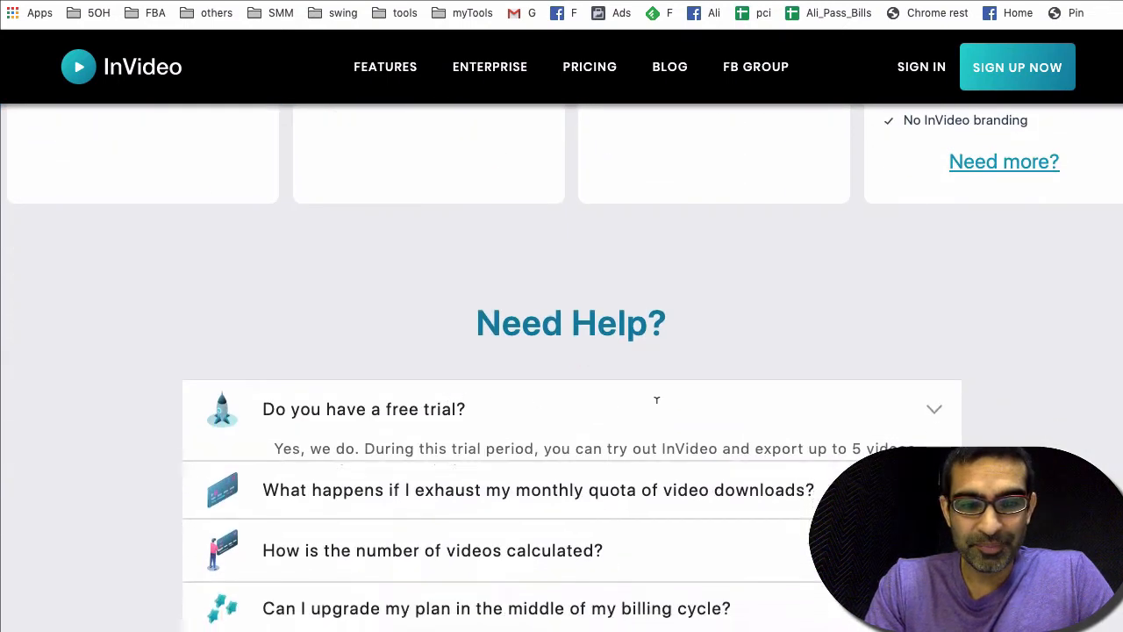
{"action": "scroll", "coordinate": [657, 400], "scroll_direction": "down", "scroll_amount": 3}
{"action": "scroll", "coordinate": [656, 400], "scroll_direction": "up", "scroll_amount": 10}
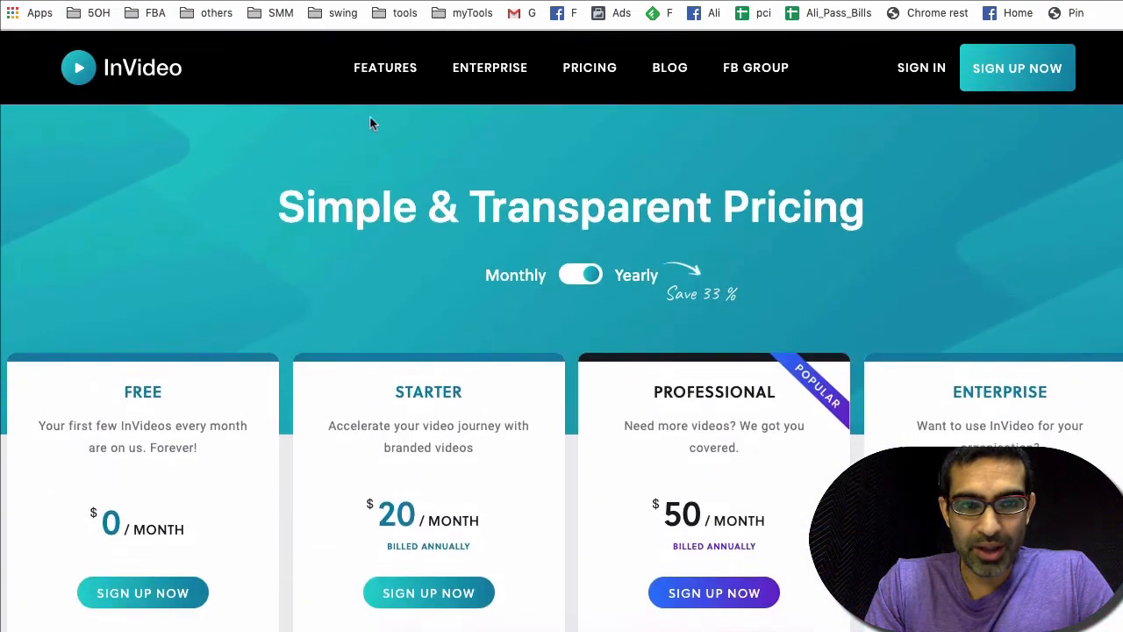
- Return to the InVideo homepage and sign in with the prefilled account credentials
{"action": "left_click", "coordinate": [134, 82]}
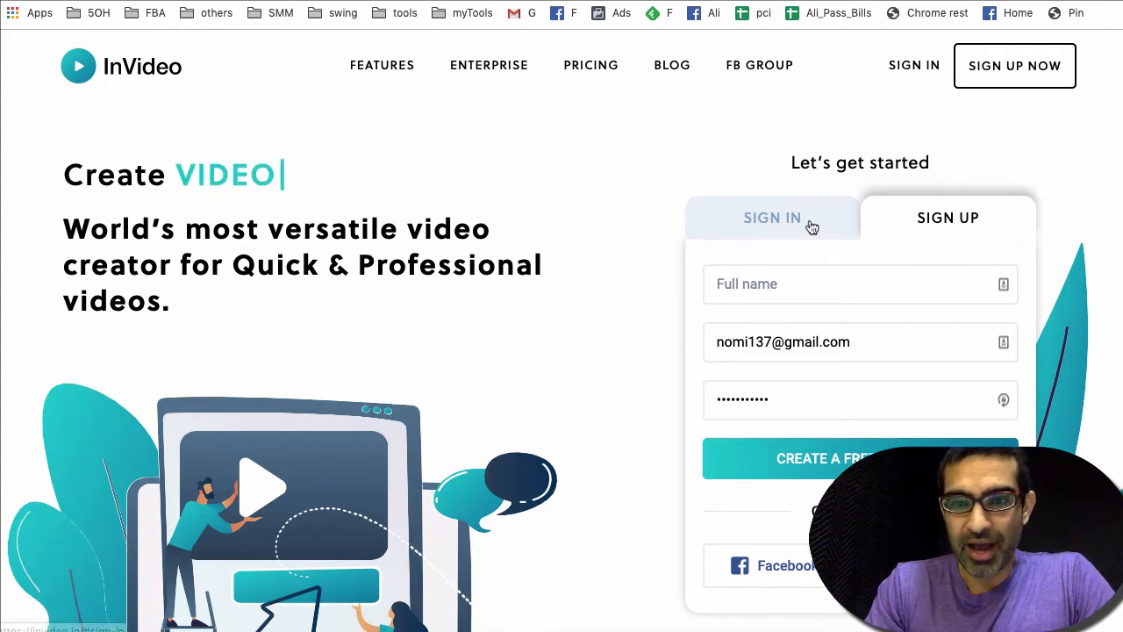
{"action": "left_click", "coordinate": [775, 219]}
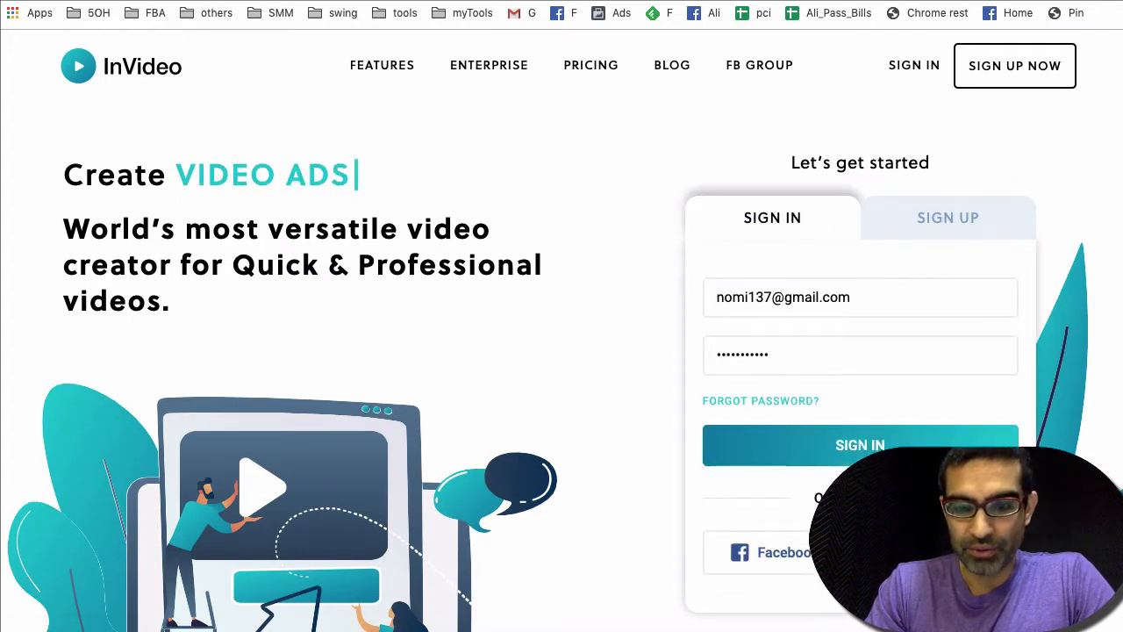
{"action": "left_click", "coordinate": [858, 448]}
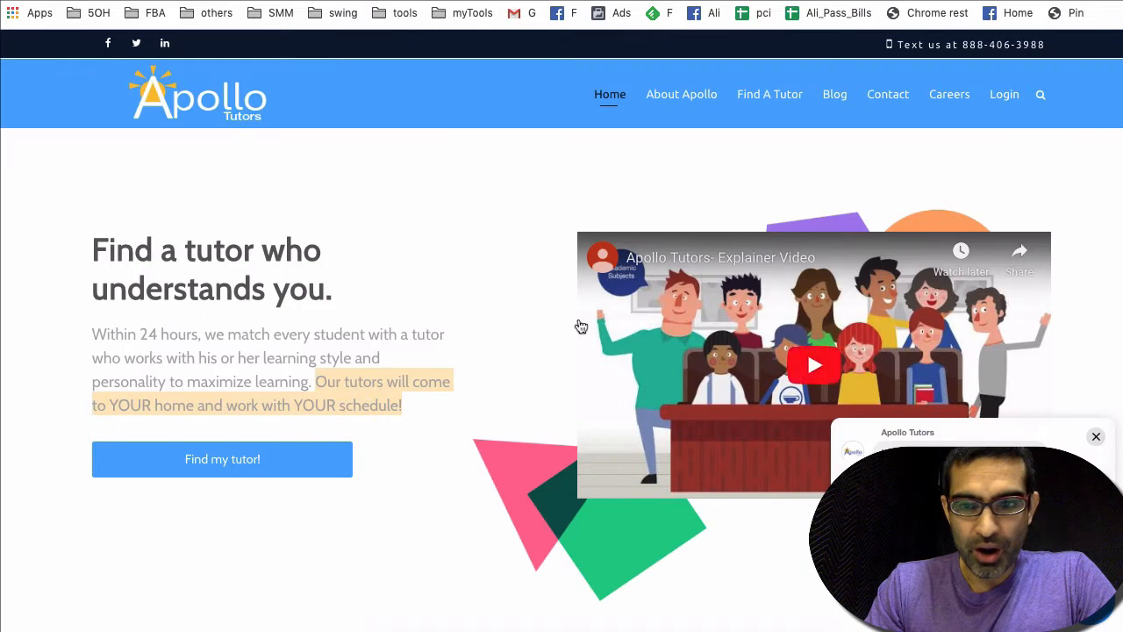
- Dismiss the chat pop-ups on the Apollo Tutors homepage and on InVideo's project start page
{"action": "left_click", "coordinate": [1096, 438]}
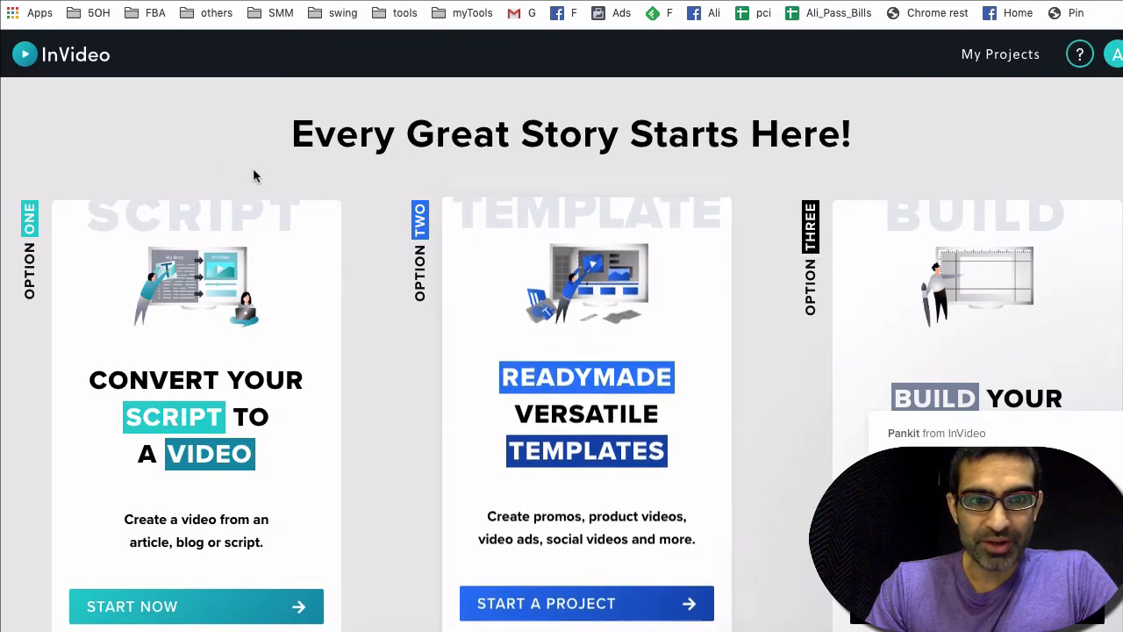
{"action": "scroll", "coordinate": [461, 212], "scroll_direction": "down", "scroll_amount": 2}
{"action": "scroll", "coordinate": [461, 213], "scroll_direction": "up", "scroll_amount": 1}
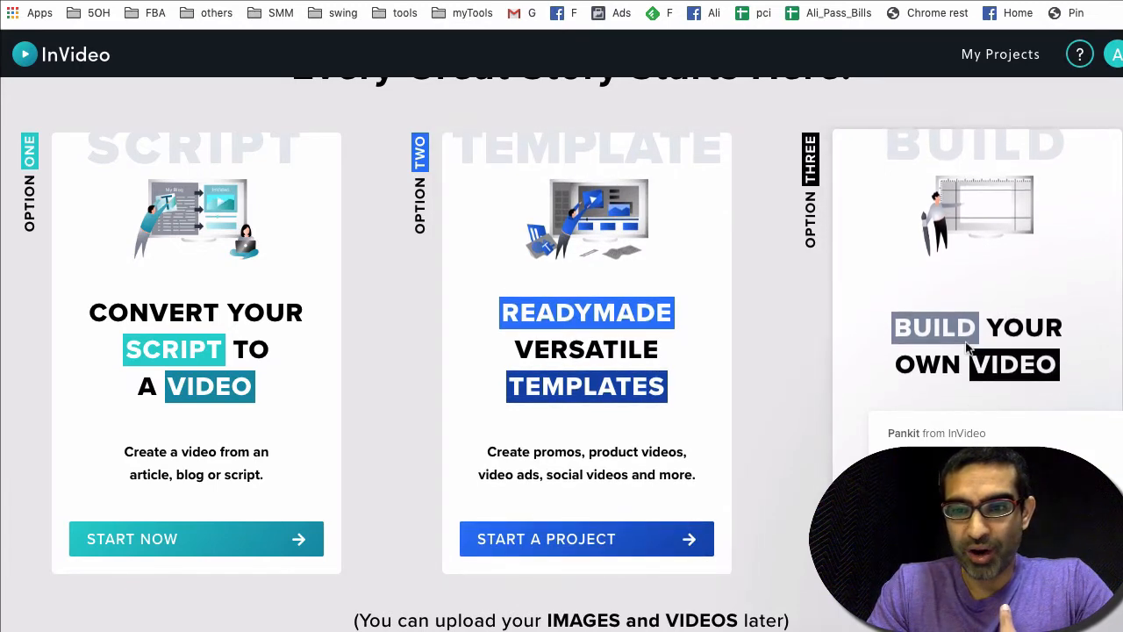
{"action": "scroll", "coordinate": [987, 293], "scroll_direction": "down", "scroll_amount": 1}
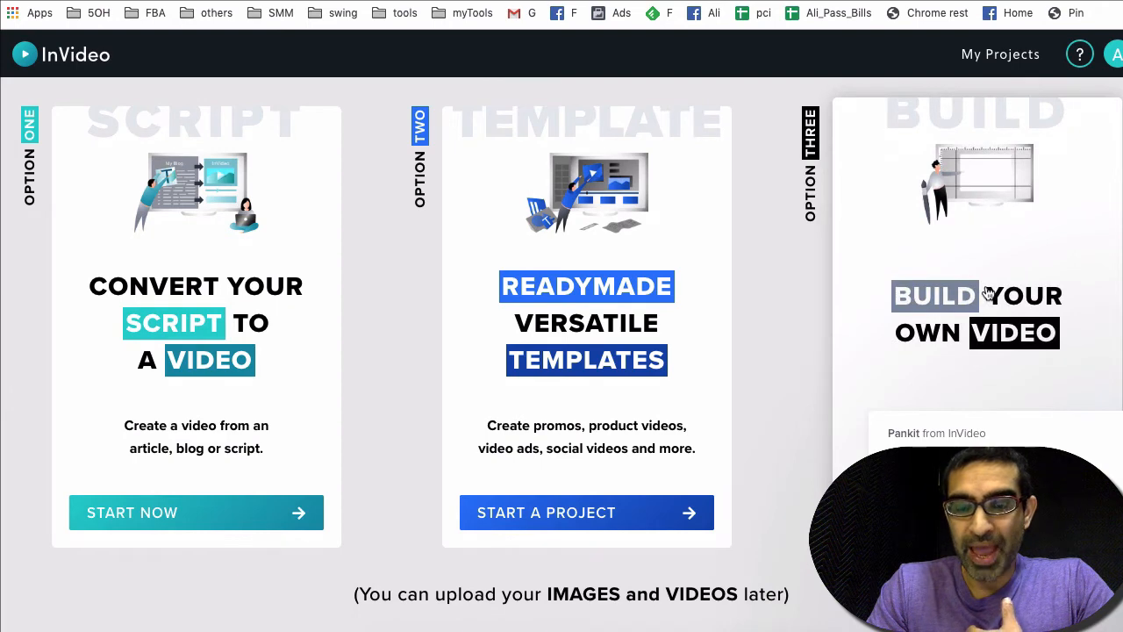
{"action": "mouse_move", "coordinate": [1066, 442]}
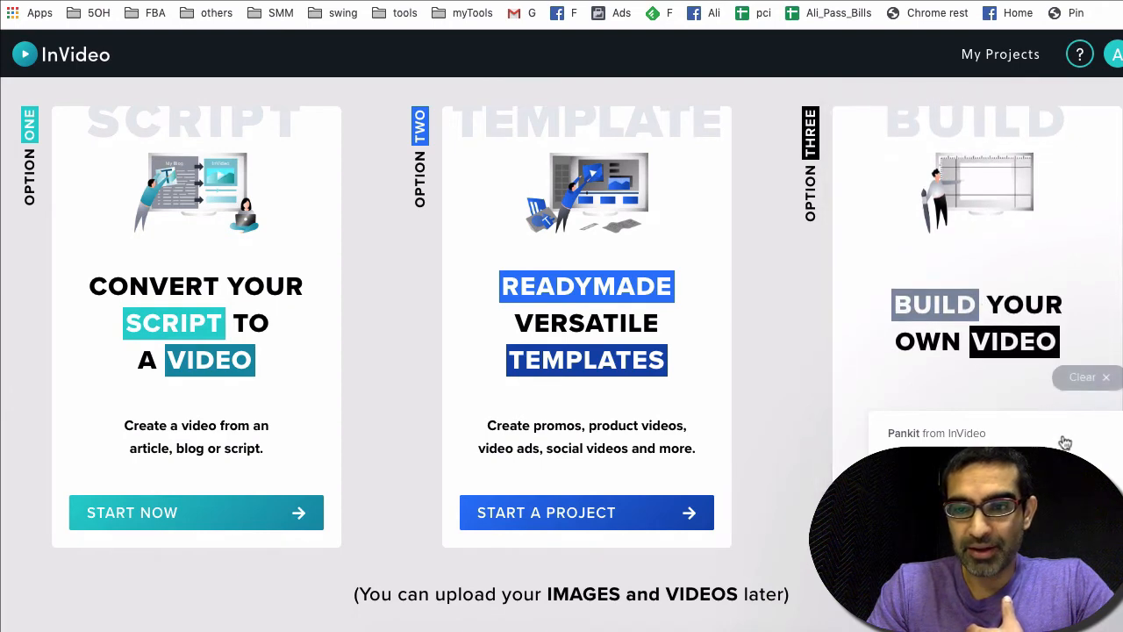
{"action": "left_click", "coordinate": [1082, 379]}
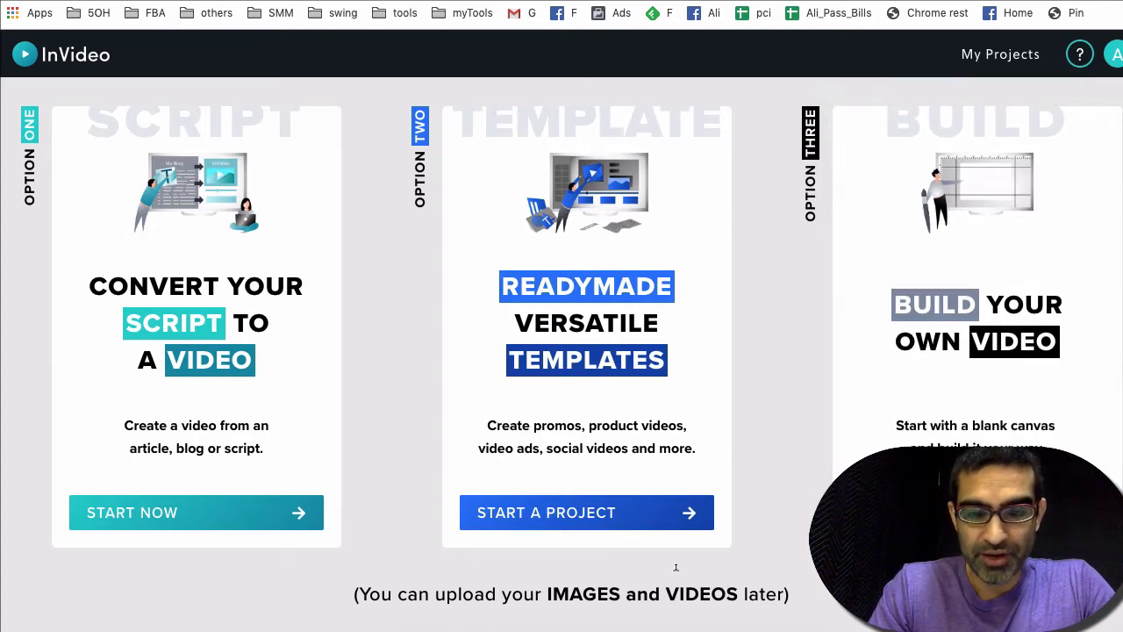
- Start a project from the Readymade Versatile Templates and filter the templates to the Square format
{"action": "left_click", "coordinate": [524, 511]}
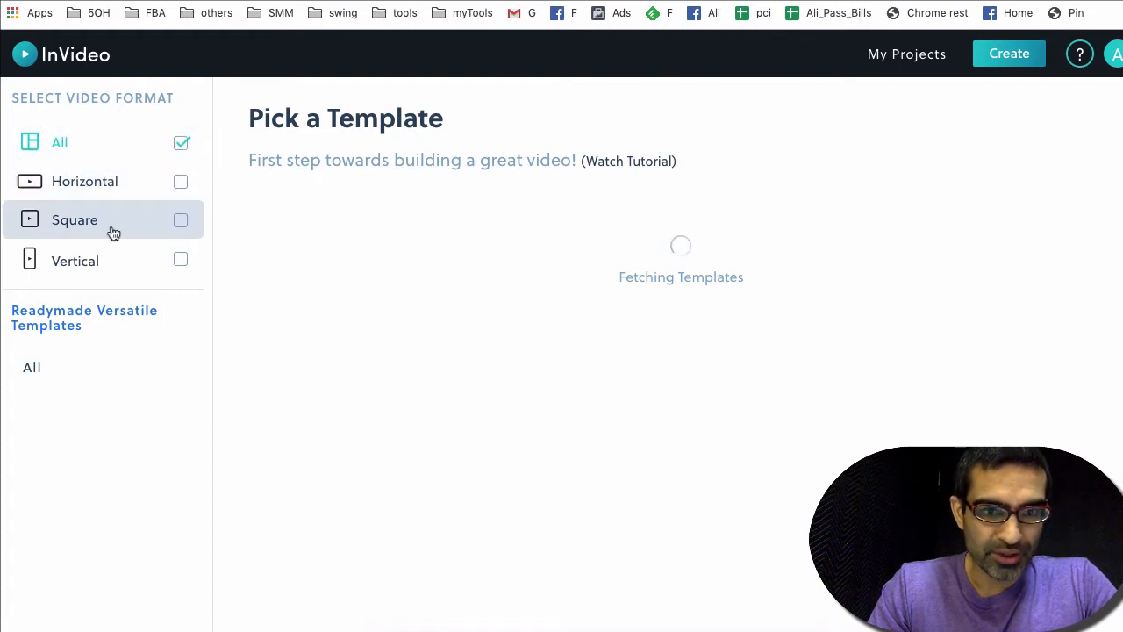
{"action": "left_click", "coordinate": [182, 221]}
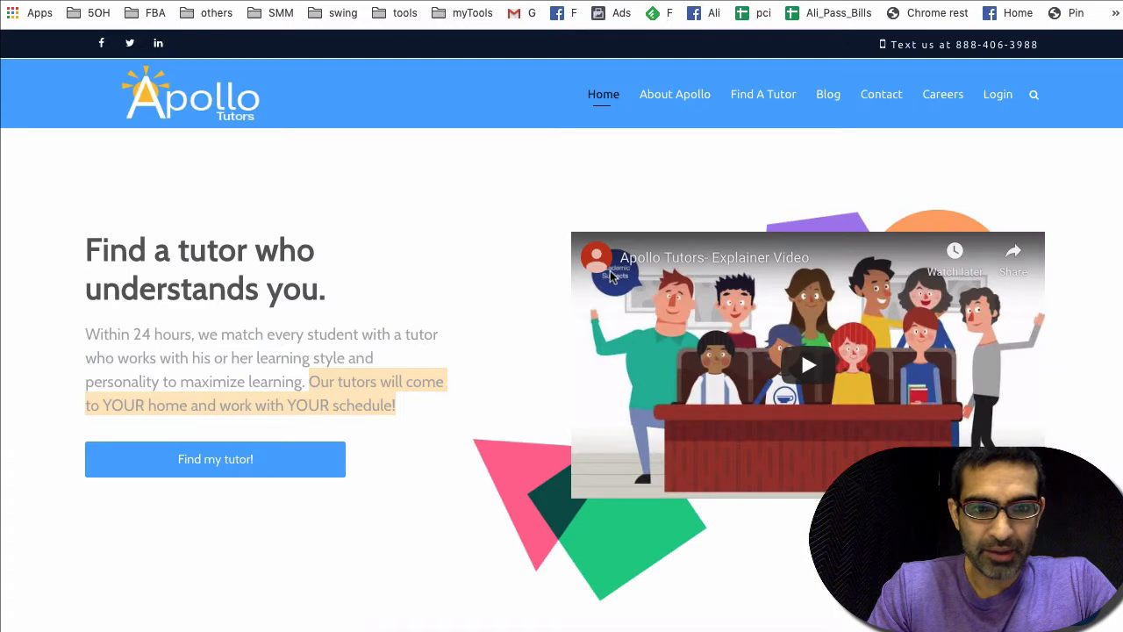
- Copy "Our tutors will come to YOUR home and work with YOUR schedule!" from the Apollo Tutors homepage and return to InVideo's template list
{"action": "left_click", "coordinate": [338, 386]}
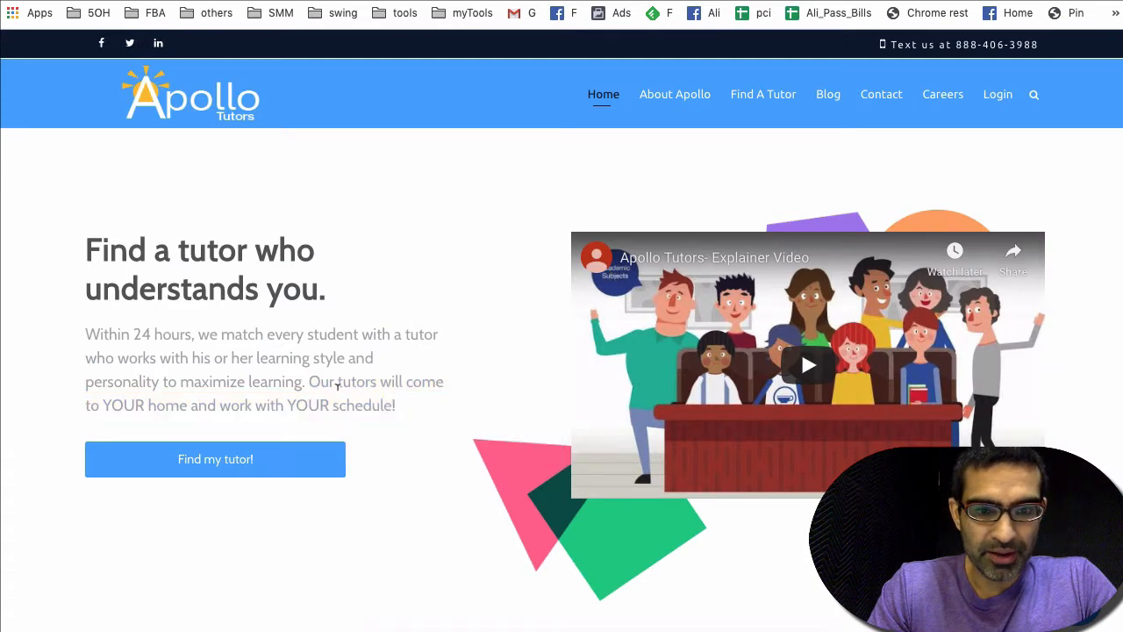
{"action": "left_click_drag", "start_coordinate": [310, 380], "coordinate": [391, 401]}
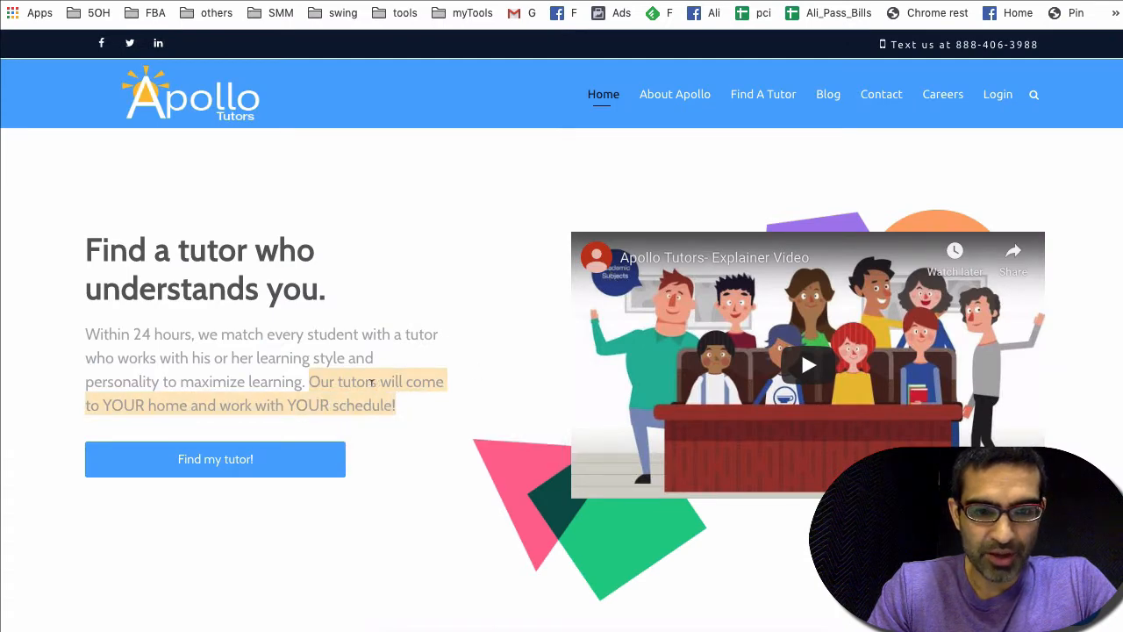
{"action": "right_click", "coordinate": [371, 383]}
{"action": "left_click", "coordinate": [405, 425]}
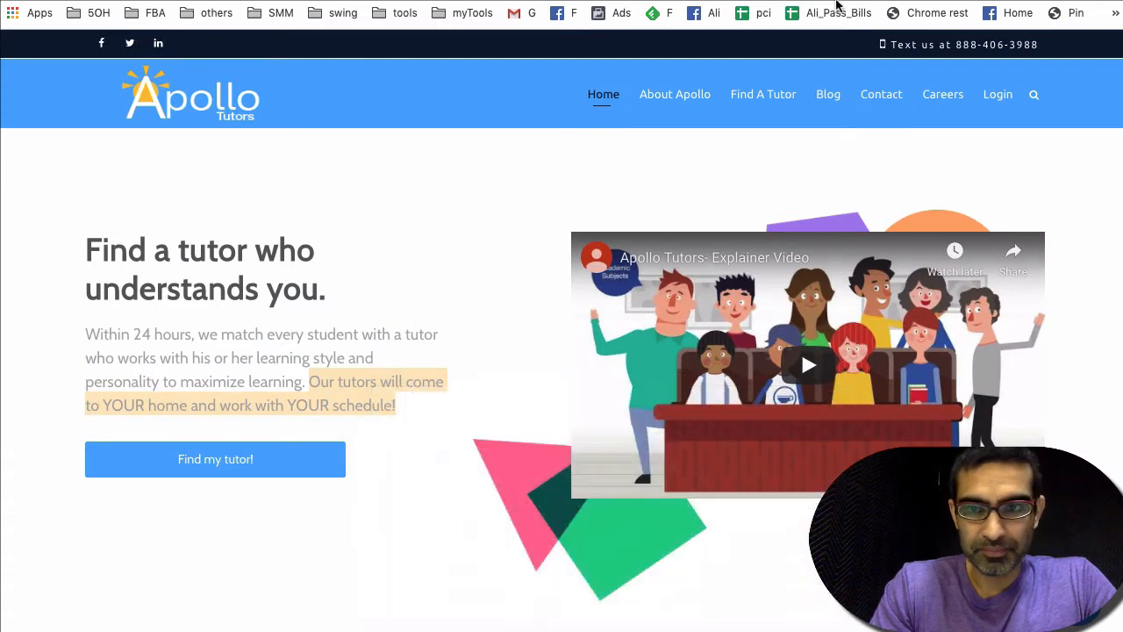
{"action": "left_click", "coordinate": [526, 2]}
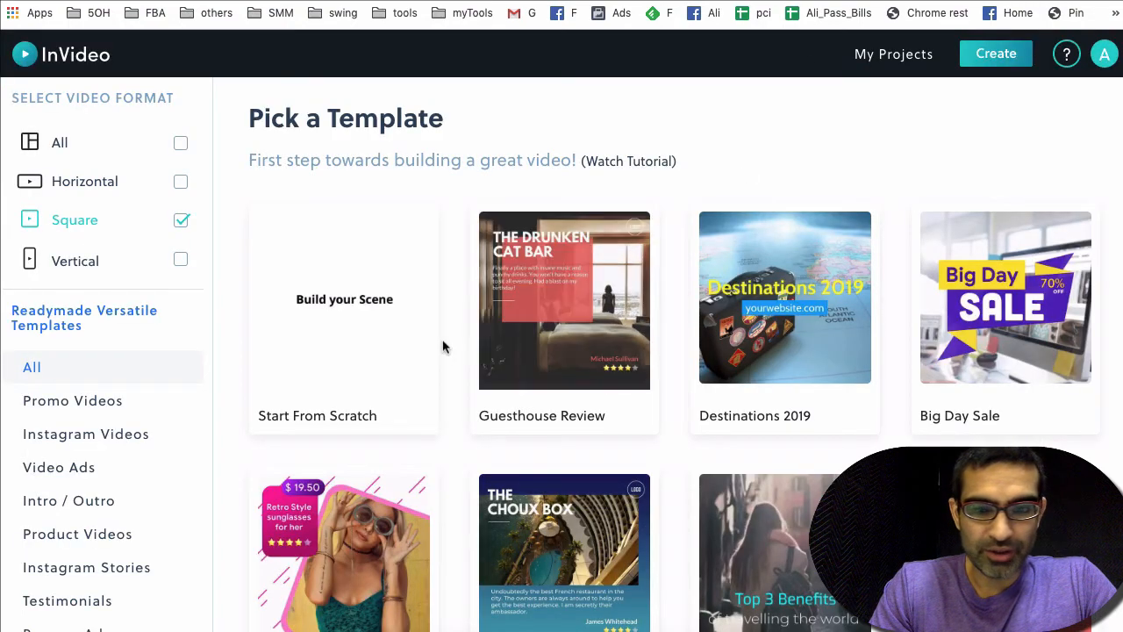
- Browse the square templates across all categories for one suited to the tutoring video
{"action": "scroll", "coordinate": [474, 373], "scroll_direction": "down", "scroll_amount": 4}
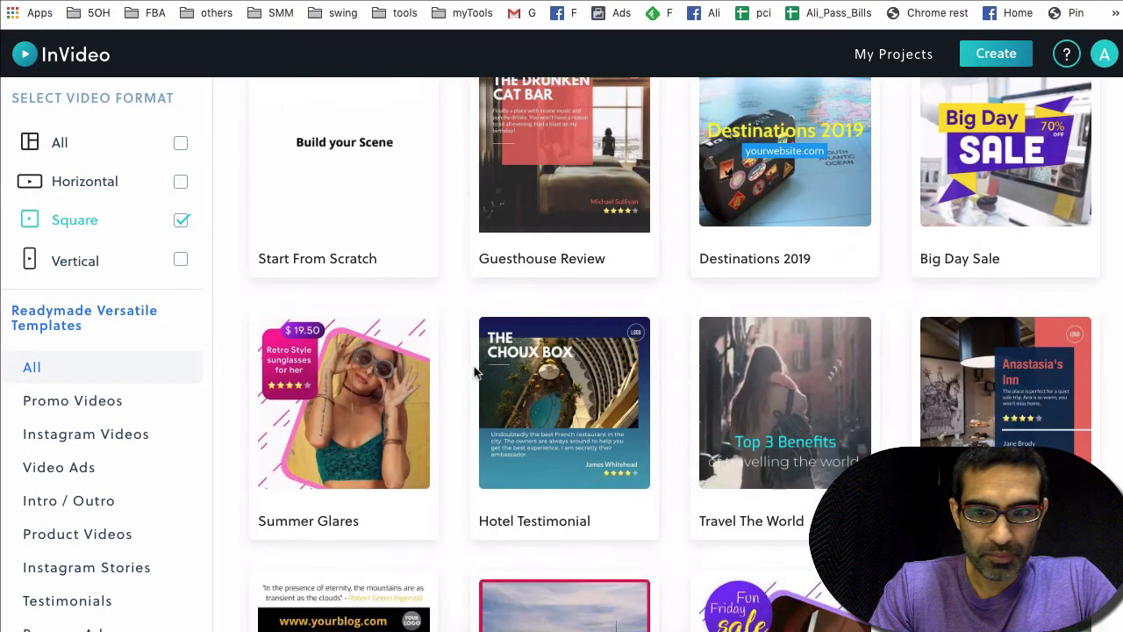
{"action": "scroll", "coordinate": [474, 373], "scroll_direction": "up", "scroll_amount": 3}
{"action": "scroll", "coordinate": [474, 373], "scroll_direction": "up", "scroll_amount": 2}
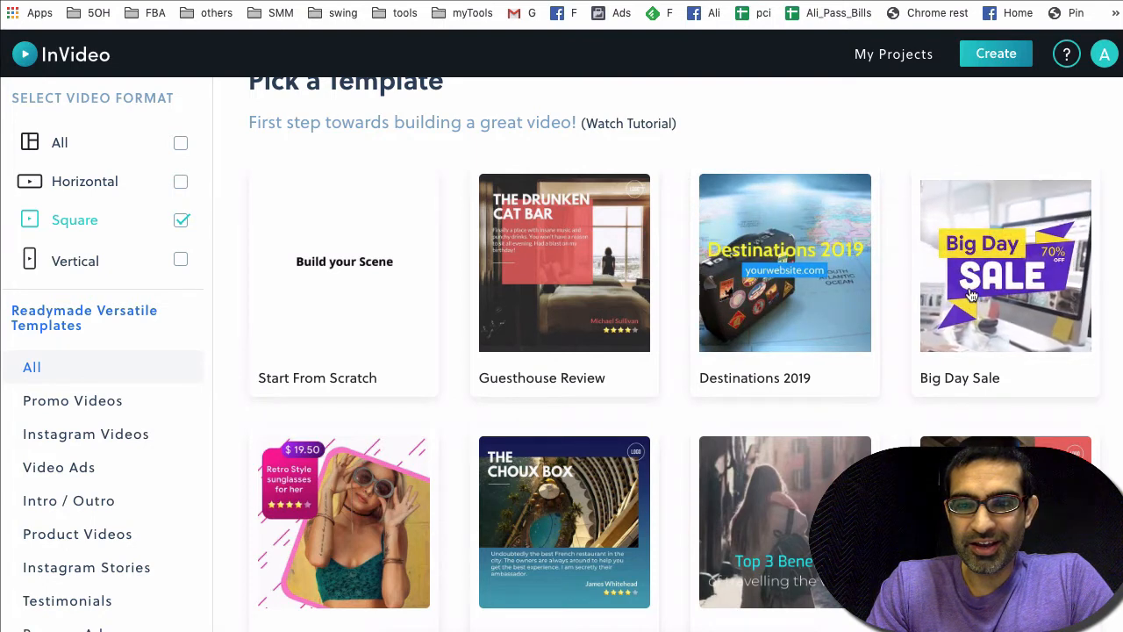
{"action": "scroll", "coordinate": [798, 351], "scroll_direction": "down", "scroll_amount": 3}
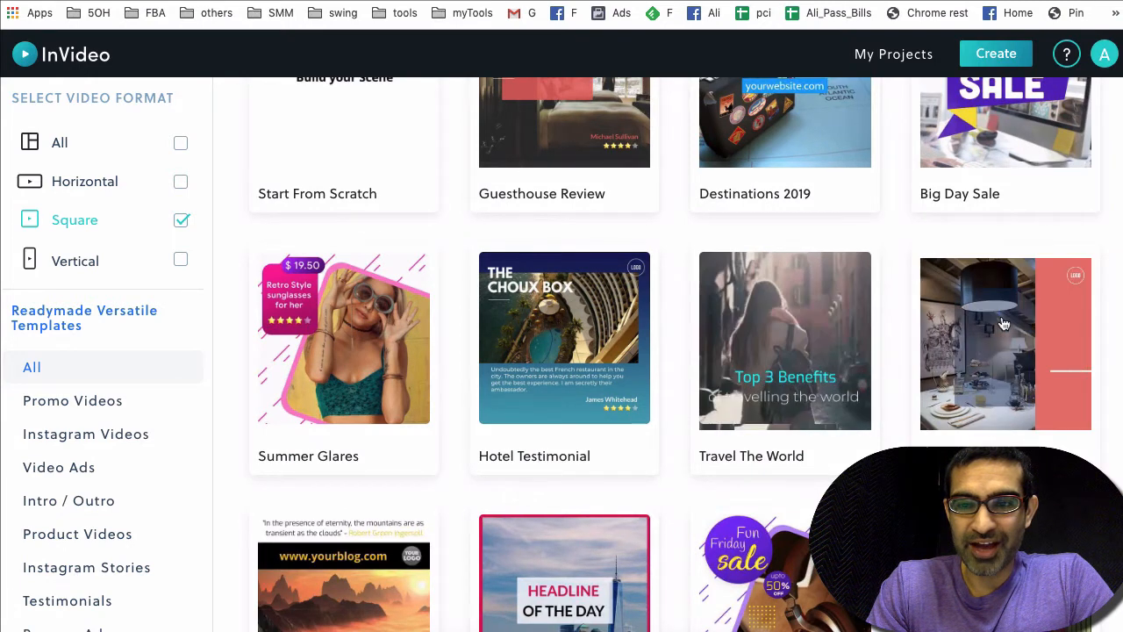
{"action": "scroll", "coordinate": [582, 351], "scroll_direction": "down", "scroll_amount": 3}
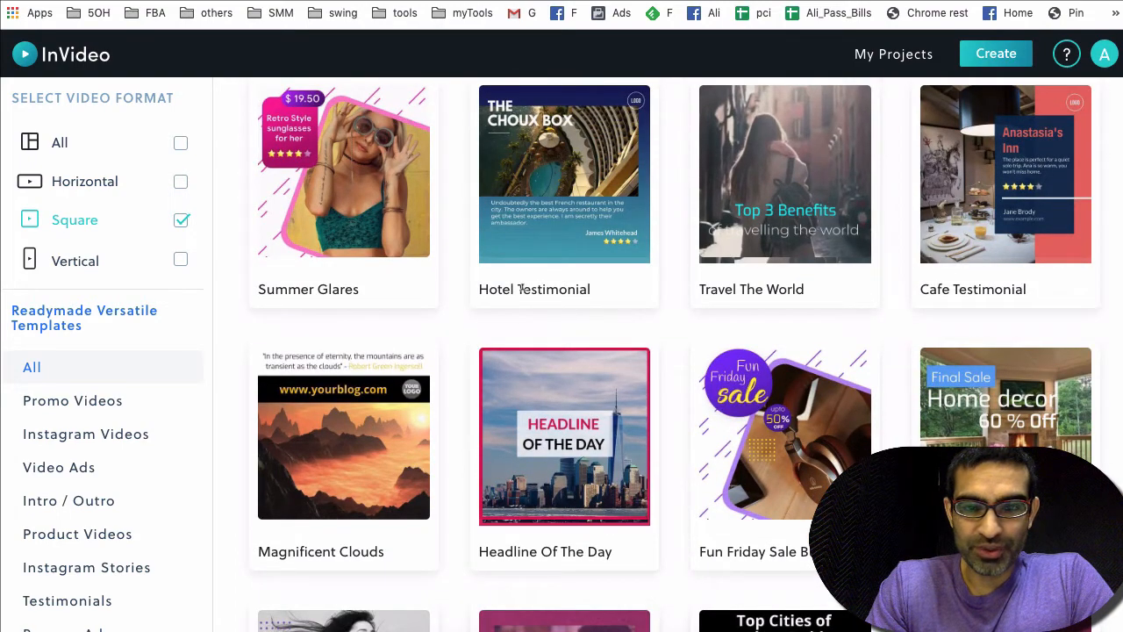
{"action": "scroll", "coordinate": [793, 264], "scroll_direction": "down", "scroll_amount": 7}
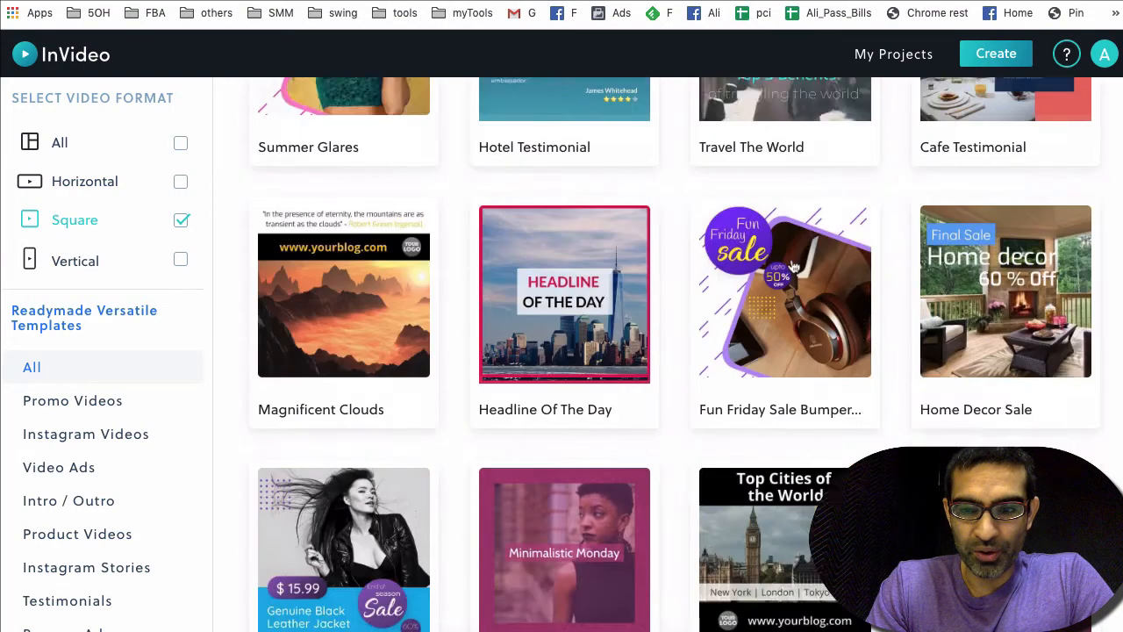
{"action": "scroll", "coordinate": [614, 281], "scroll_direction": "down", "scroll_amount": 2}
{"action": "scroll", "coordinate": [931, 307], "scroll_direction": "down", "scroll_amount": 6}
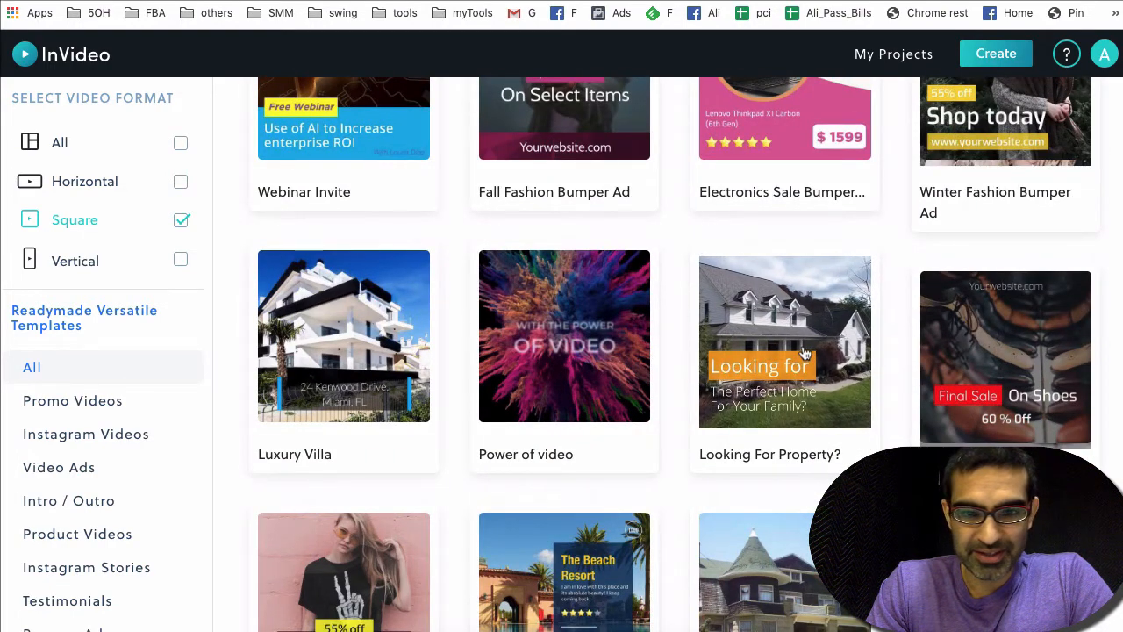
{"action": "scroll", "coordinate": [118, 406], "scroll_direction": "down", "scroll_amount": 1}
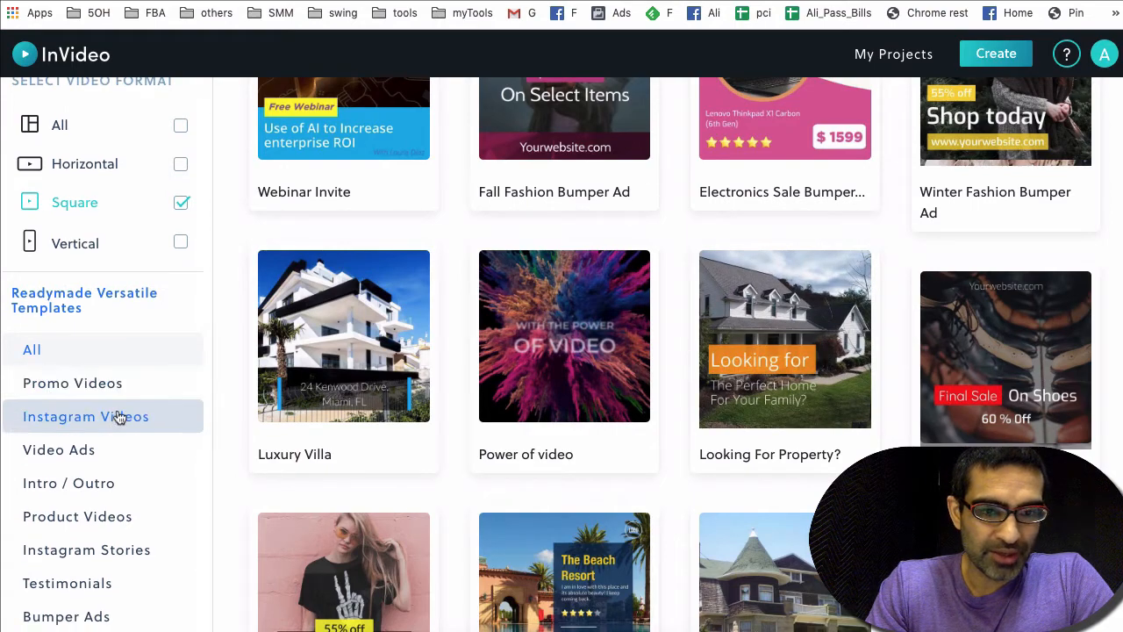
- Check the square templates in the Instagram Videos, Video Ads and Instagram Stories categories
{"action": "left_click", "coordinate": [119, 417]}
{"action": "scroll", "coordinate": [676, 231], "scroll_direction": "down", "scroll_amount": 2}
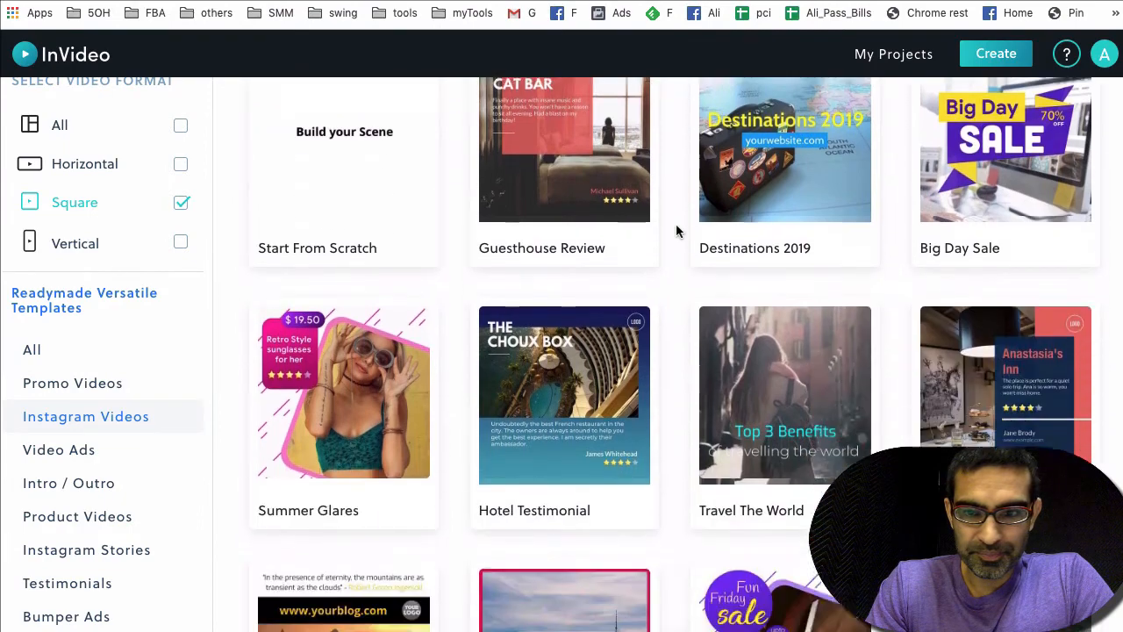
{"action": "scroll", "coordinate": [676, 230], "scroll_direction": "down", "scroll_amount": 3}
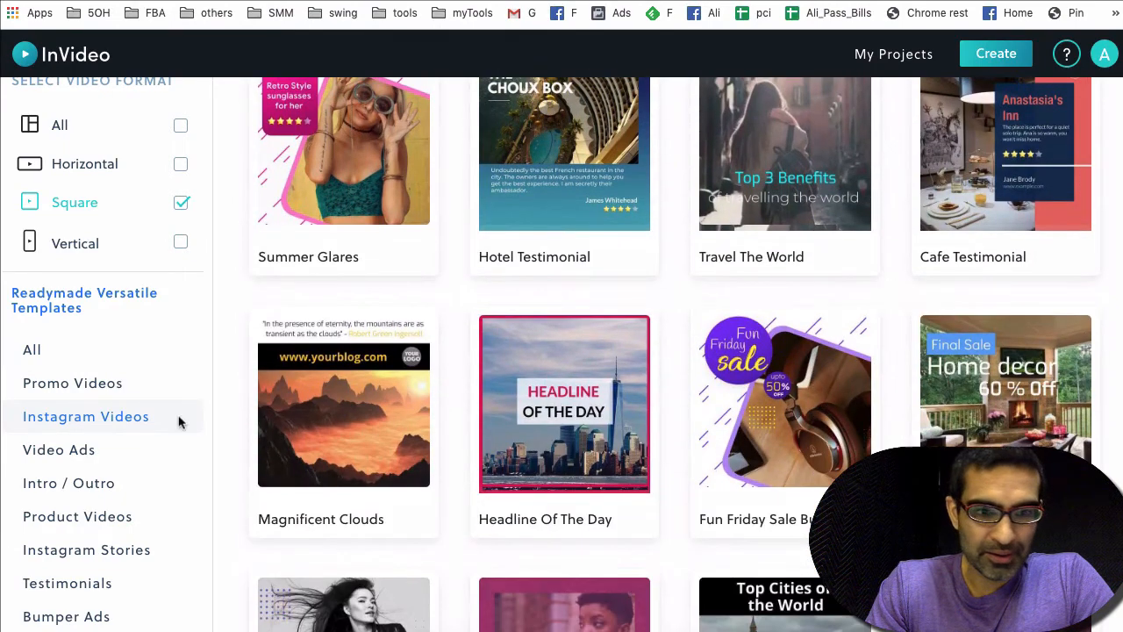
{"action": "left_click", "coordinate": [116, 458]}
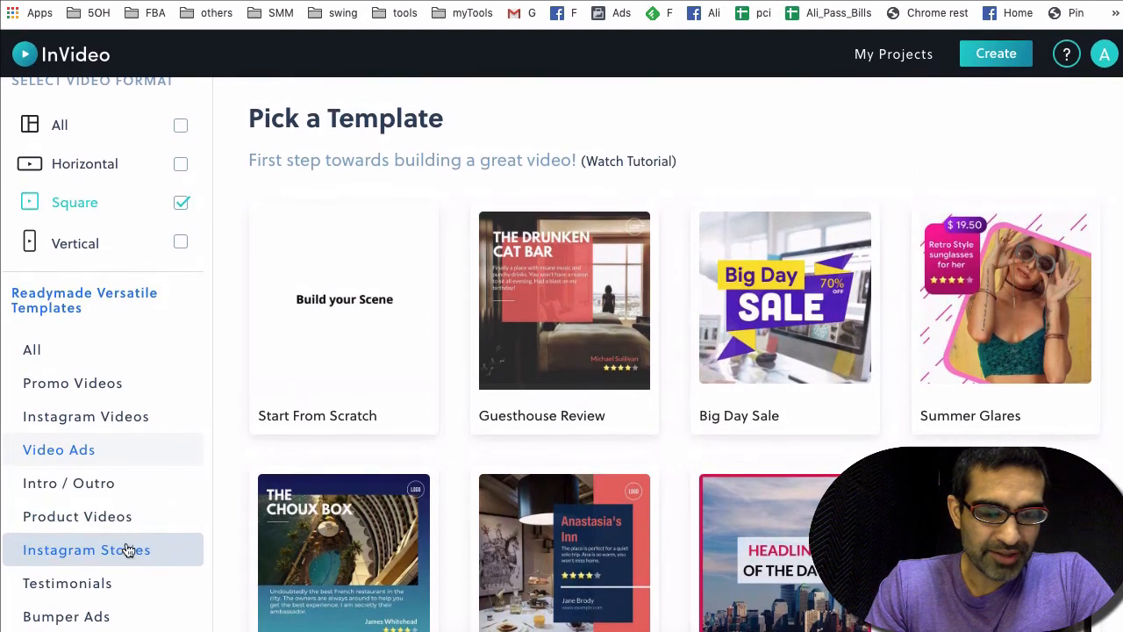
{"action": "left_click", "coordinate": [131, 551]}
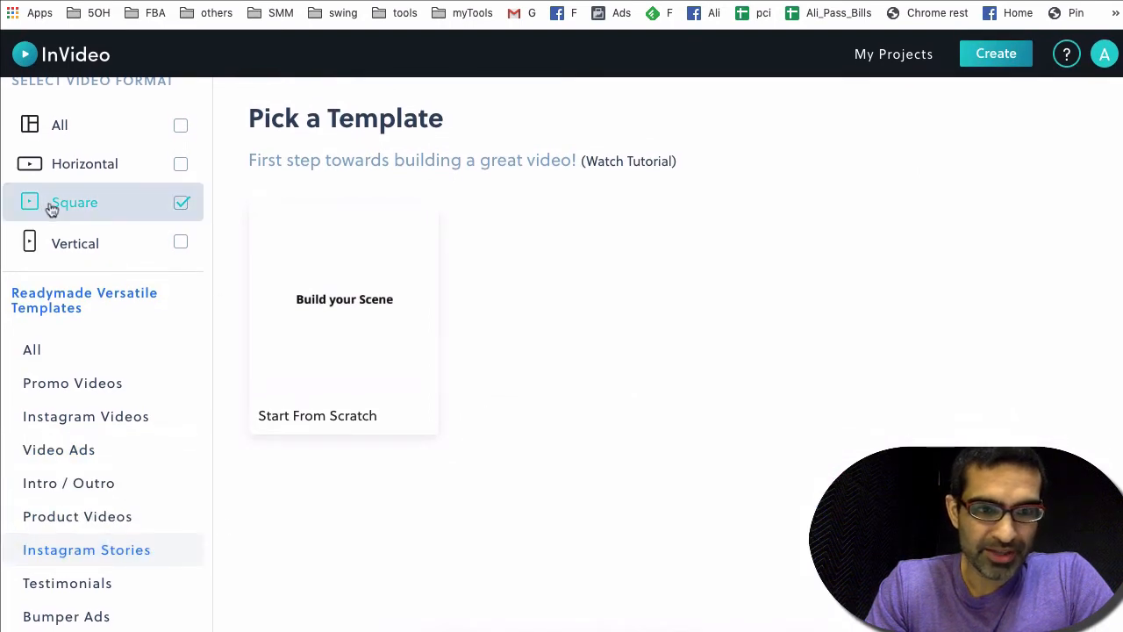
- Remove the Square format filter and look through the Instagram Stories and Testimonials templates
{"action": "left_click", "coordinate": [181, 204]}
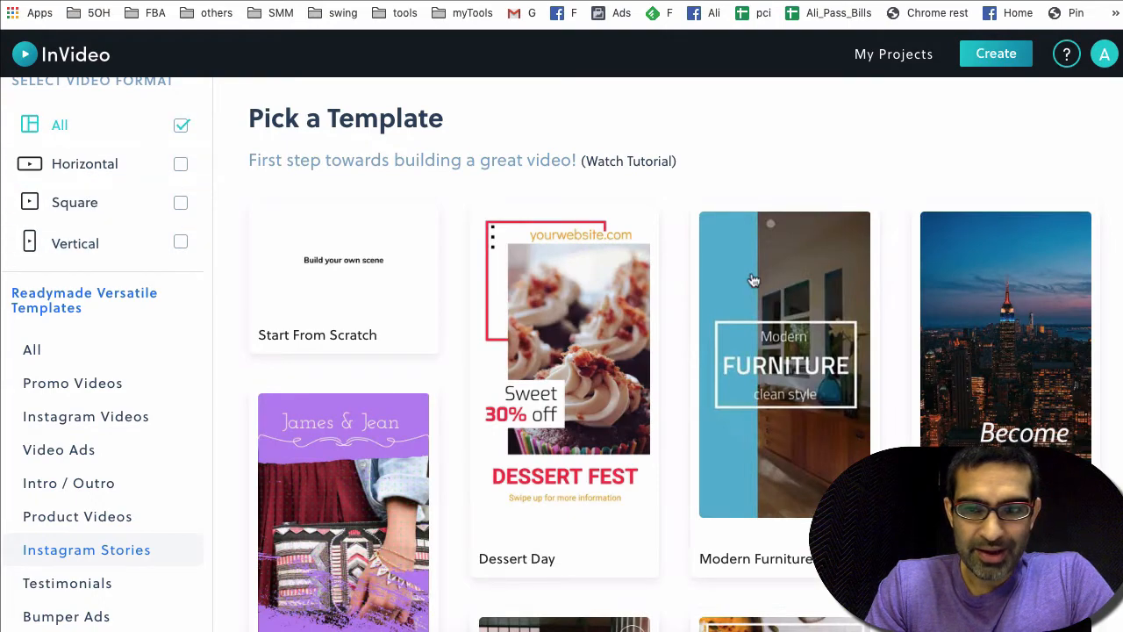
{"action": "scroll", "coordinate": [693, 263], "scroll_direction": "down", "scroll_amount": 6}
{"action": "scroll", "coordinate": [753, 279], "scroll_direction": "down", "scroll_amount": 8}
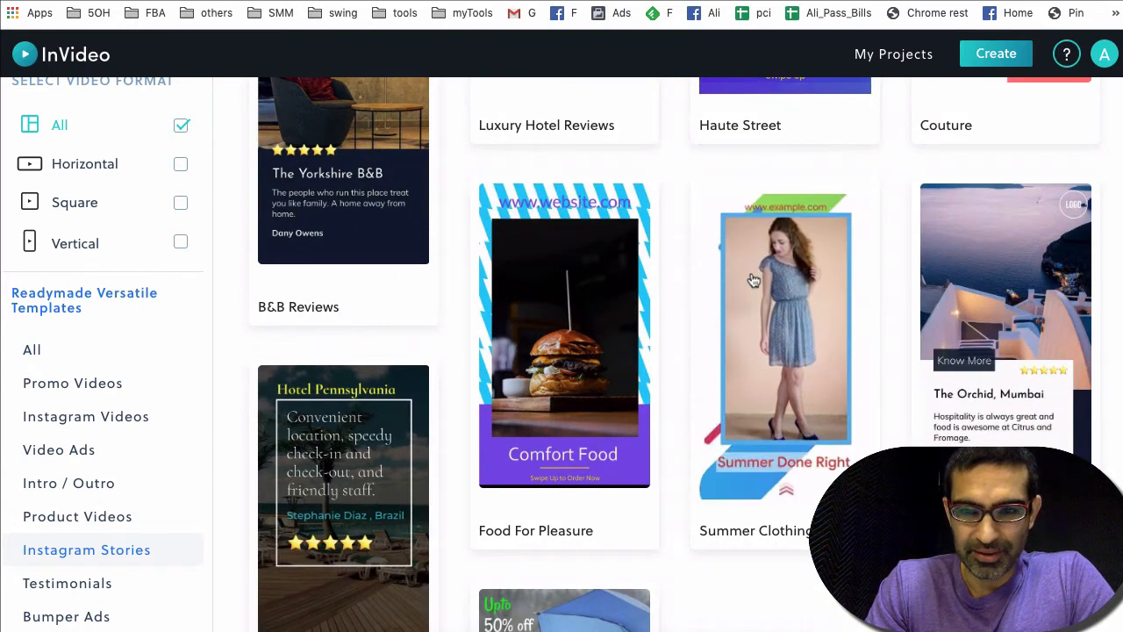
{"action": "scroll", "coordinate": [753, 279], "scroll_direction": "down", "scroll_amount": 3}
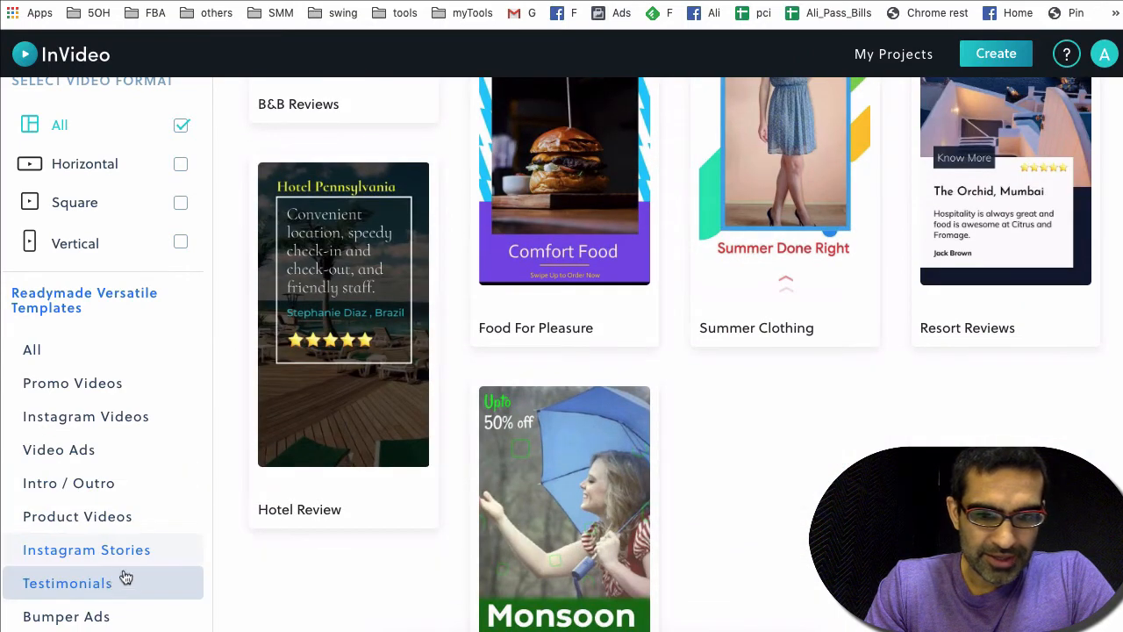
{"action": "left_click", "coordinate": [120, 579]}
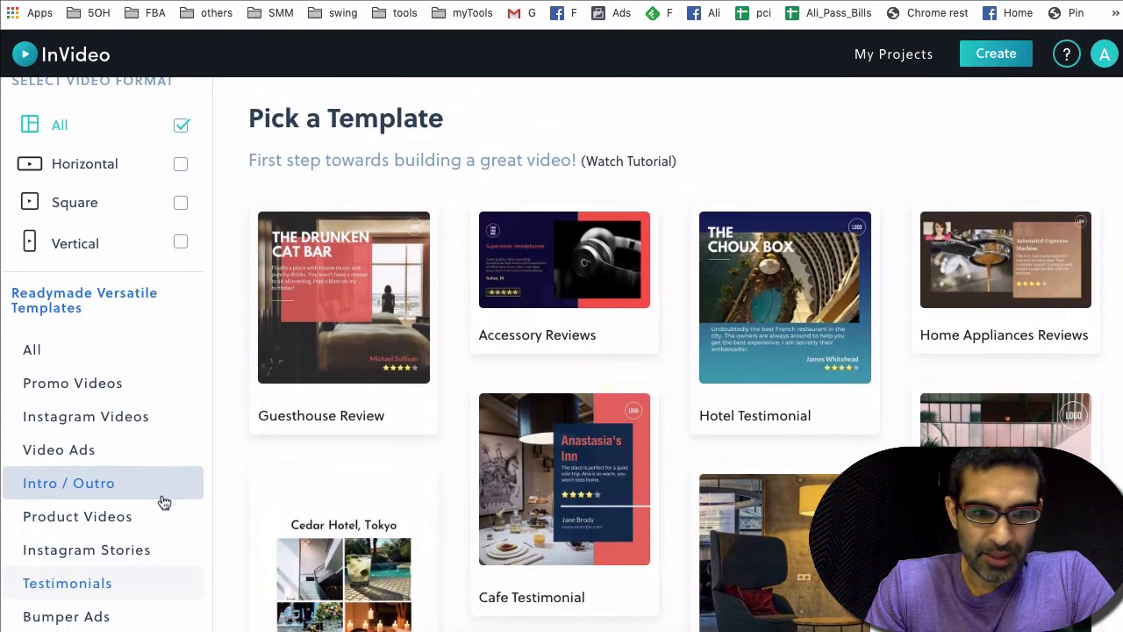
- Show the Instagram Videos templates and filter them to the Square format
{"action": "left_click", "coordinate": [120, 614]}
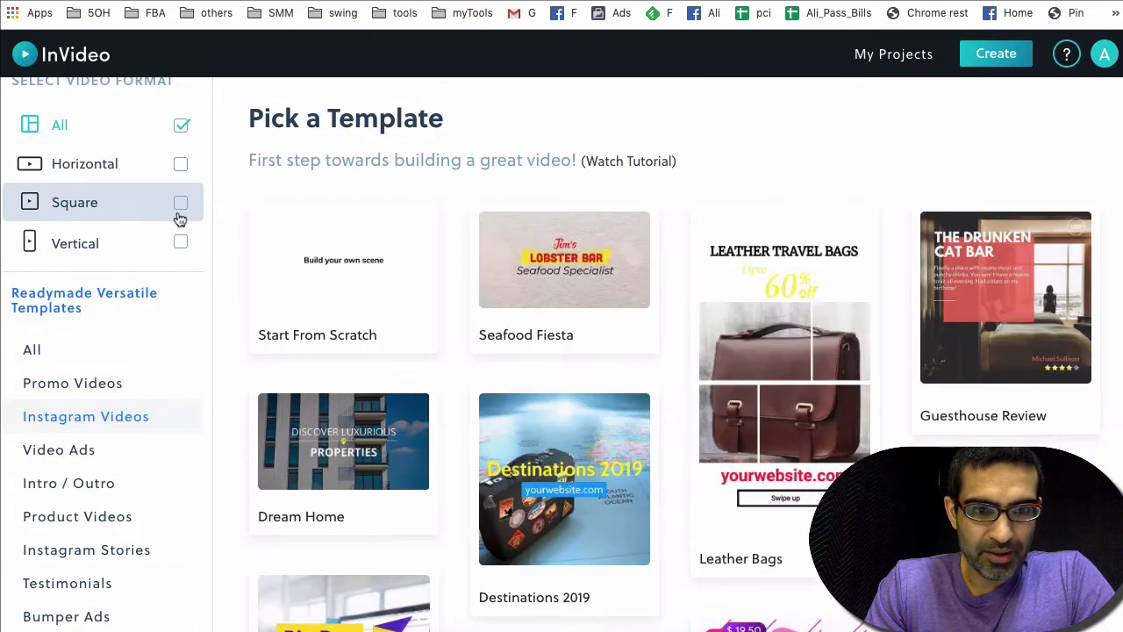
{"action": "left_click", "coordinate": [181, 204]}
{"action": "scroll", "coordinate": [895, 316], "scroll_direction": "down", "scroll_amount": 1}
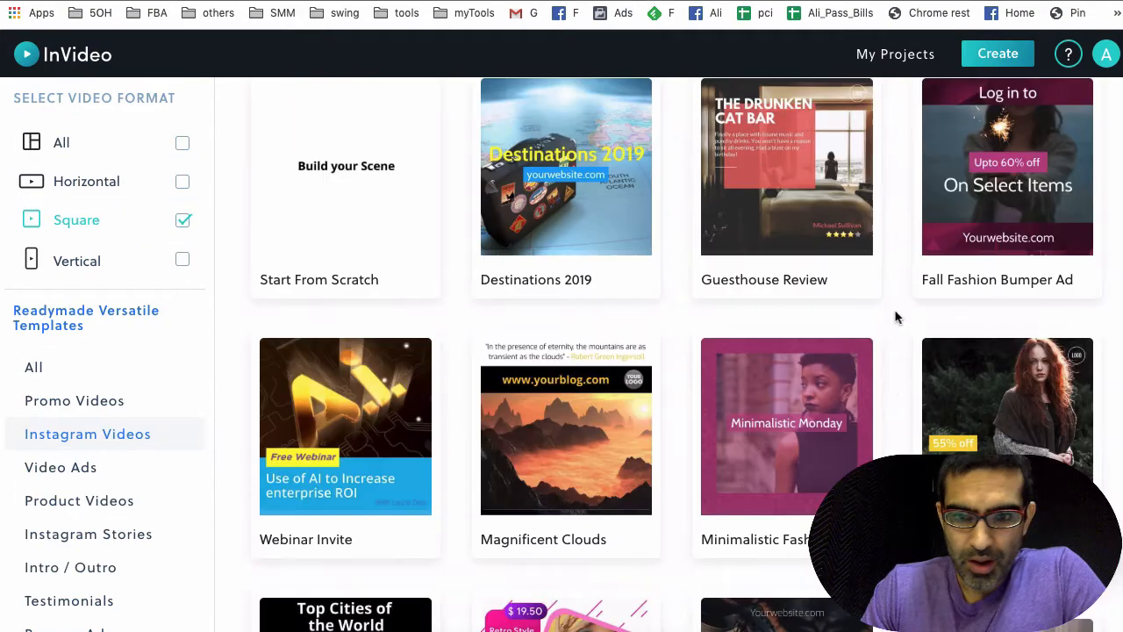
{"action": "scroll", "coordinate": [732, 461], "scroll_direction": "down", "scroll_amount": 1}
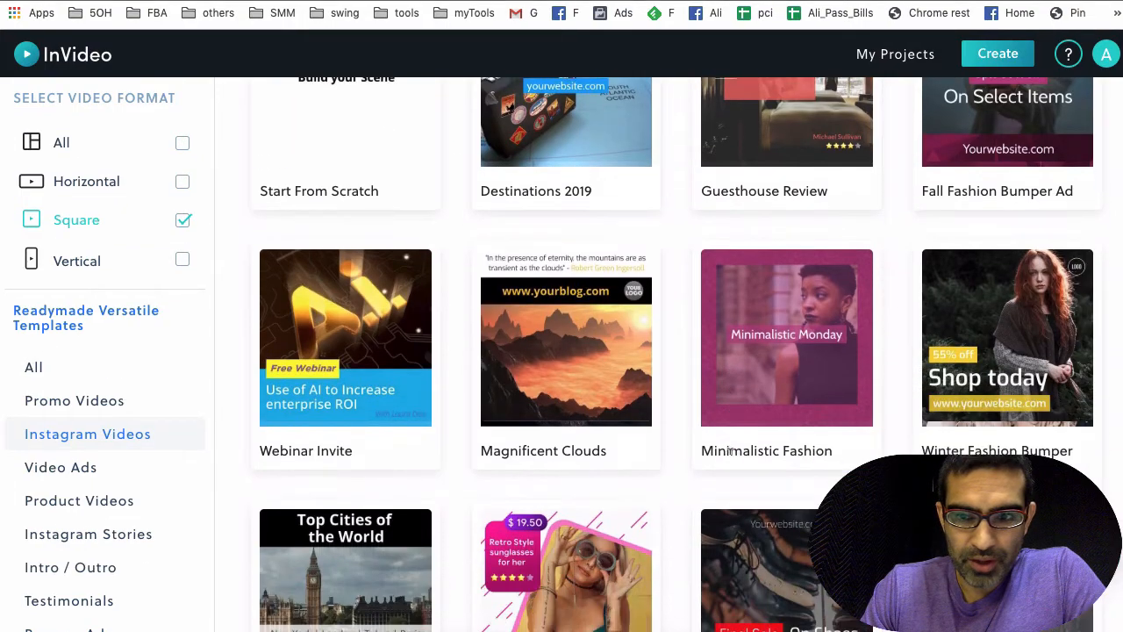
- Preview and start a project from the Webinar Invite template, and remove its second scene
{"action": "left_click", "coordinate": [489, 422]}
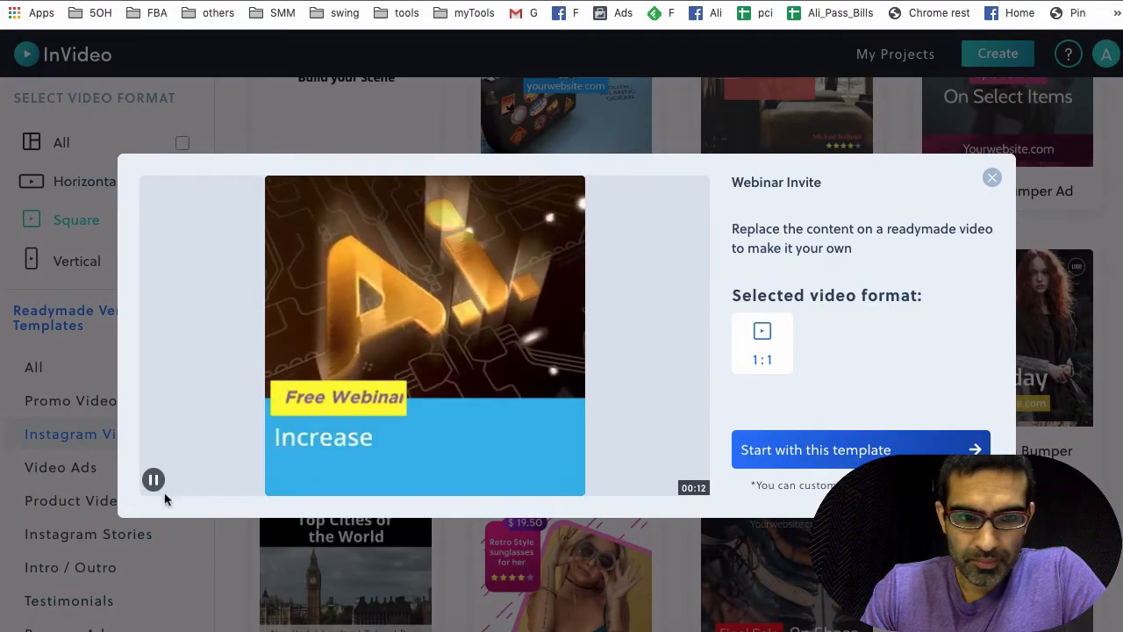
{"action": "left_click", "coordinate": [268, 438]}
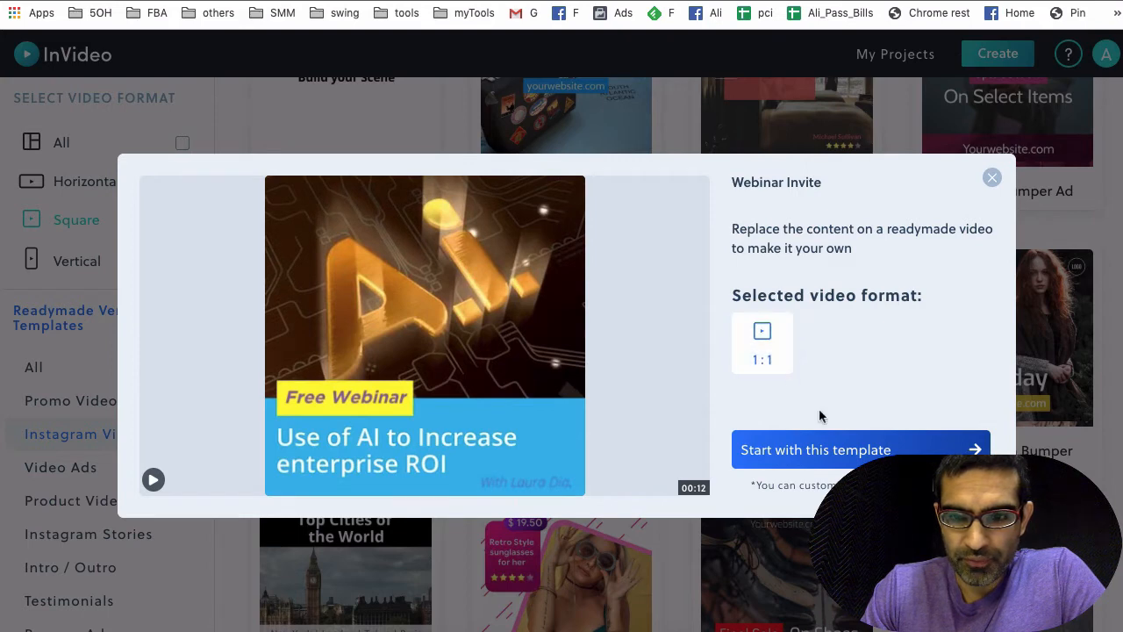
{"action": "left_click", "coordinate": [847, 451]}
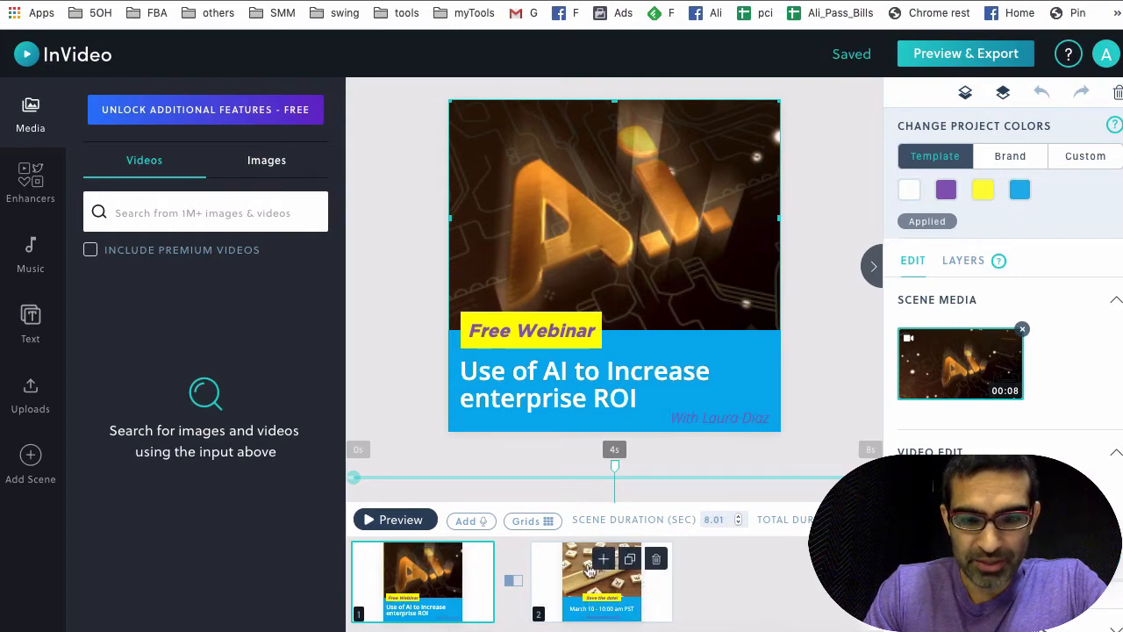
{"action": "left_click", "coordinate": [657, 564]}
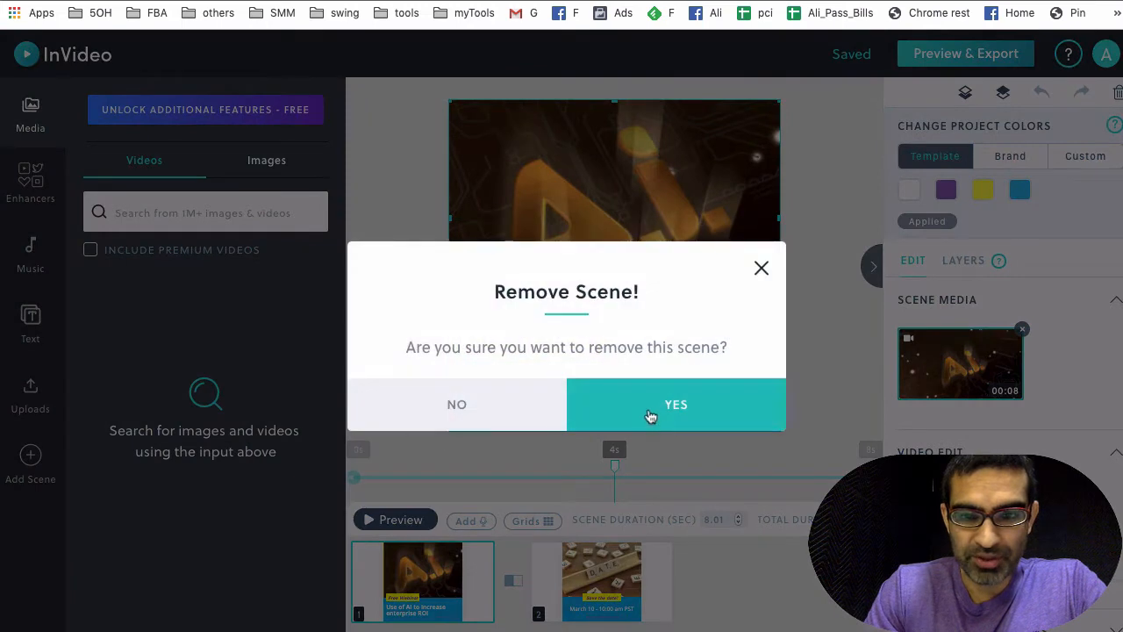
{"action": "left_click", "coordinate": [651, 416]}
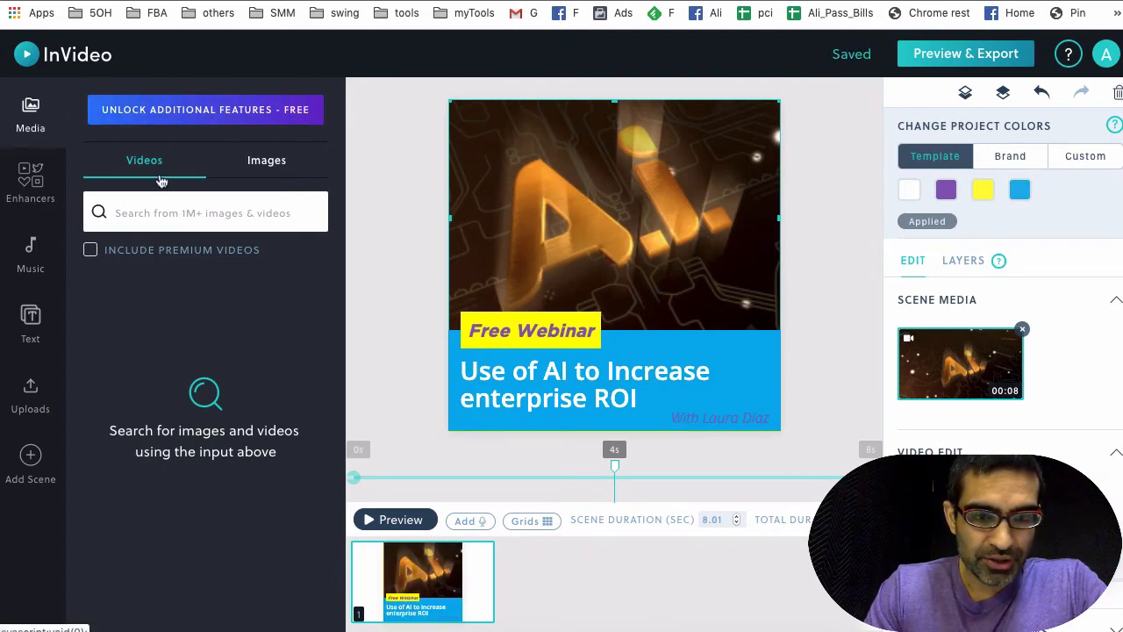
- Look over the editor's Enhancers, Music, Text and Uploads options and the scene's layers
{"action": "left_click", "coordinate": [44, 184]}
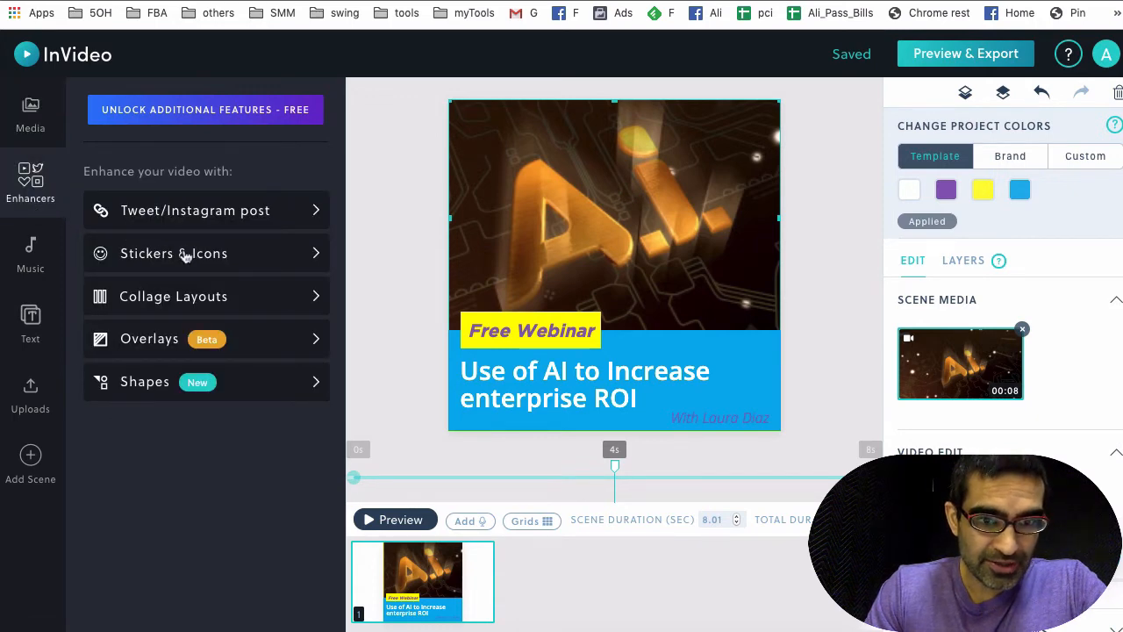
{"action": "left_click", "coordinate": [32, 252]}
{"action": "left_click", "coordinate": [40, 331]}
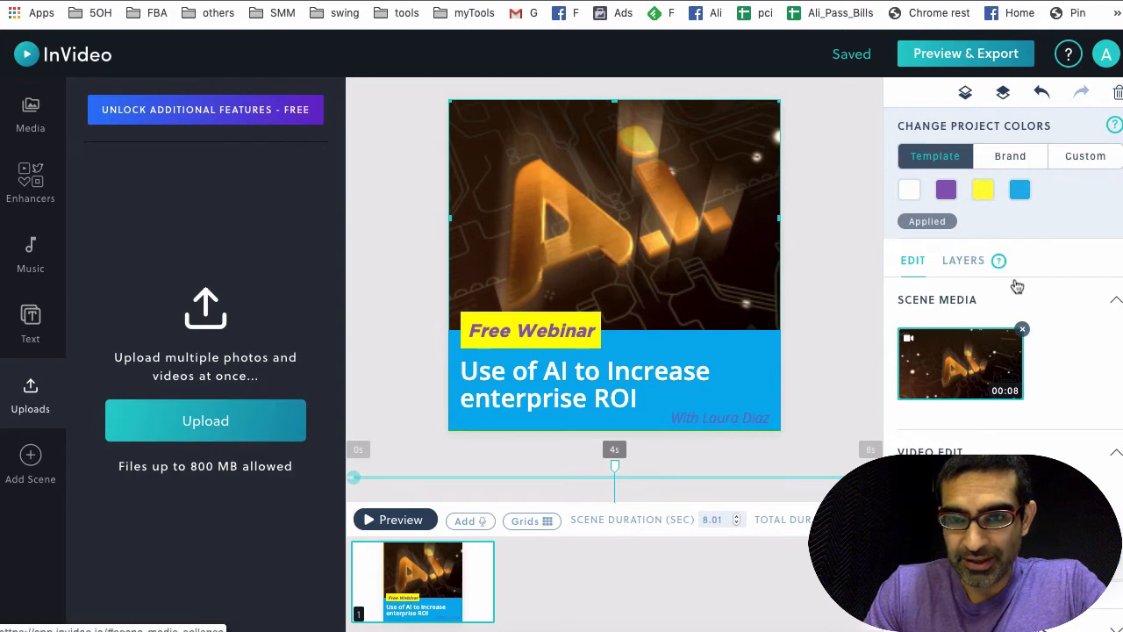
{"action": "left_click", "coordinate": [962, 267]}
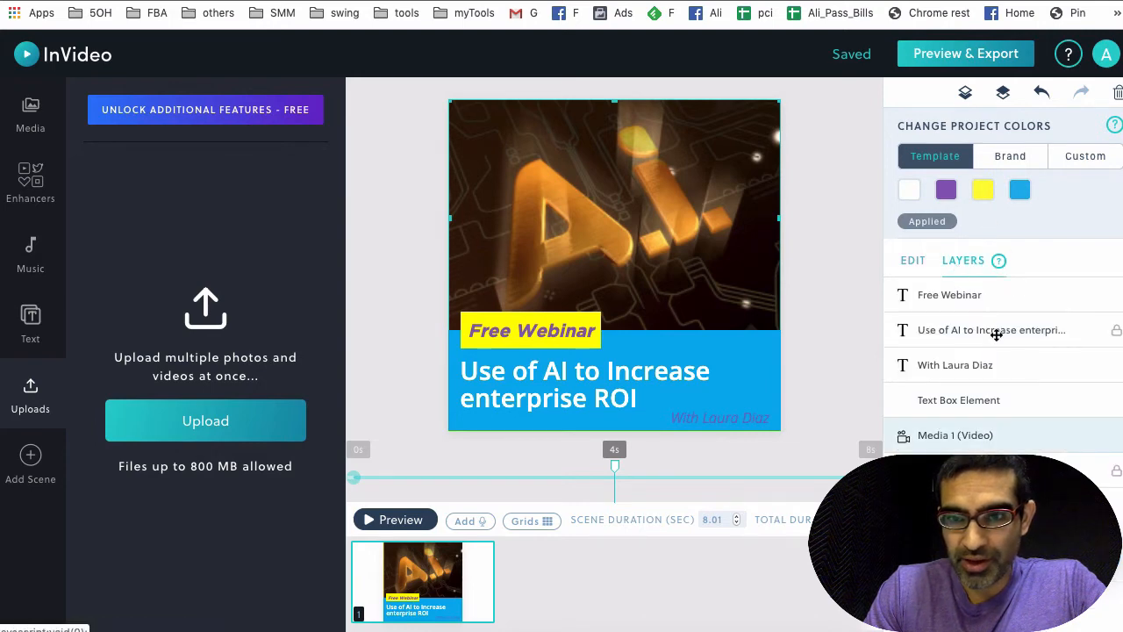
{"action": "left_click", "coordinate": [913, 263]}
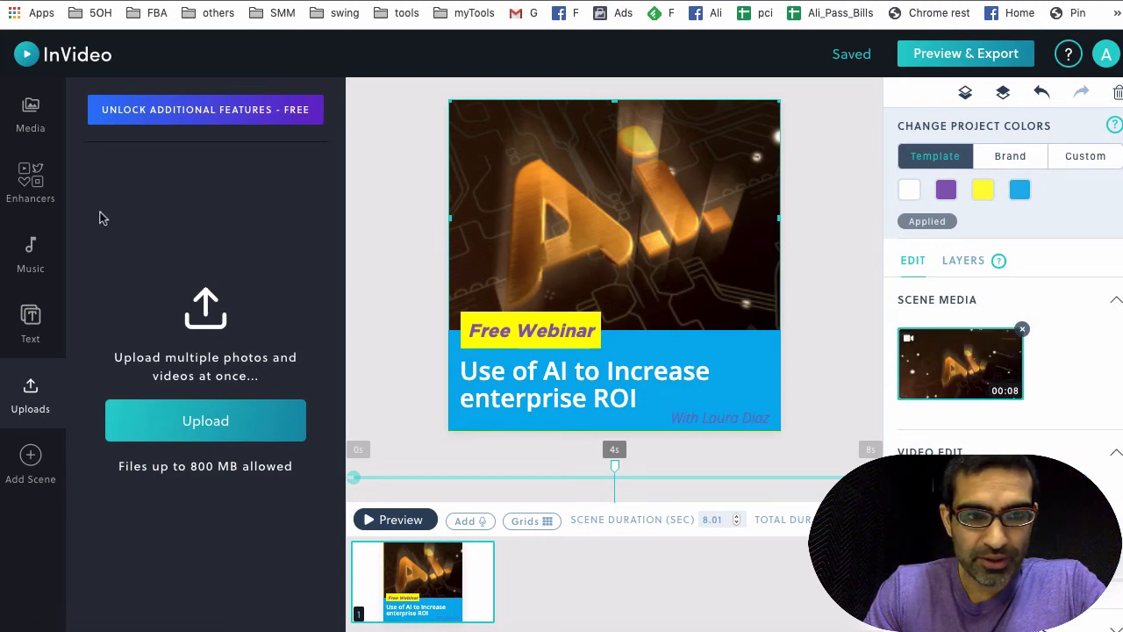
- Search the stock videos for "books" and look through the clips
{"action": "left_click", "coordinate": [33, 114]}
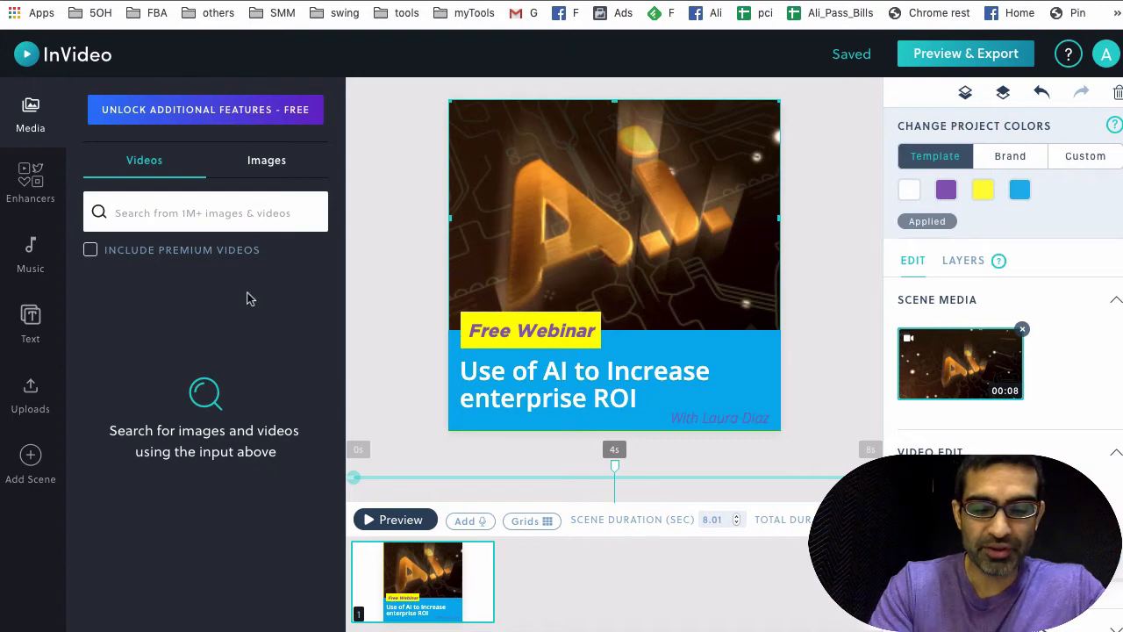
{"action": "type", "text": "books"}
{"action": "key", "text": "Return"}
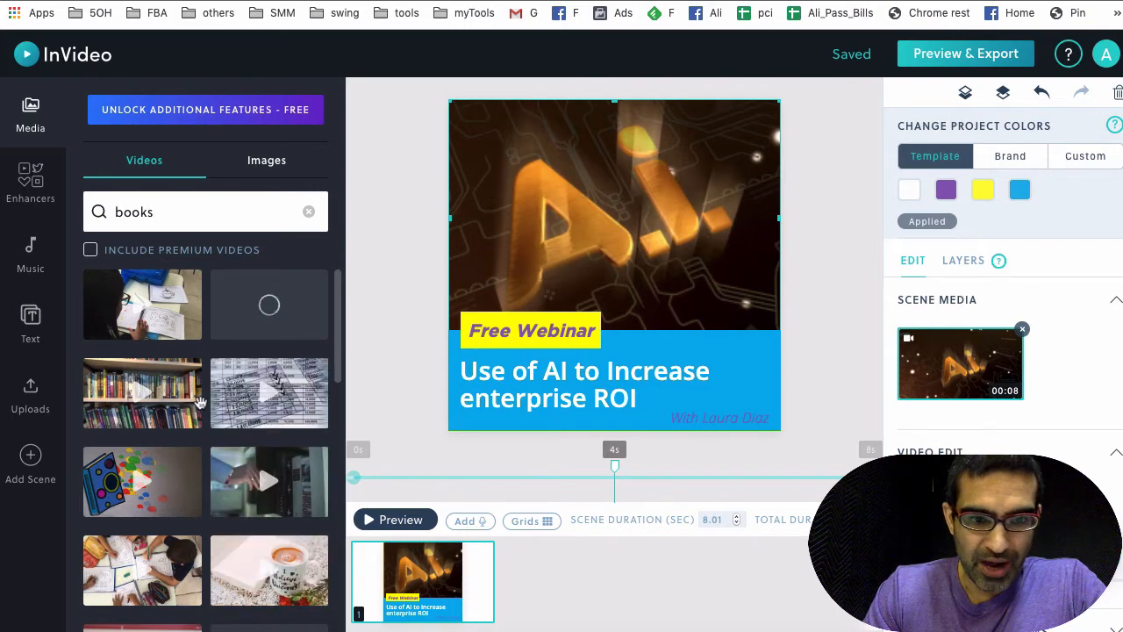
{"action": "scroll", "coordinate": [200, 402], "scroll_direction": "down", "scroll_amount": 2}
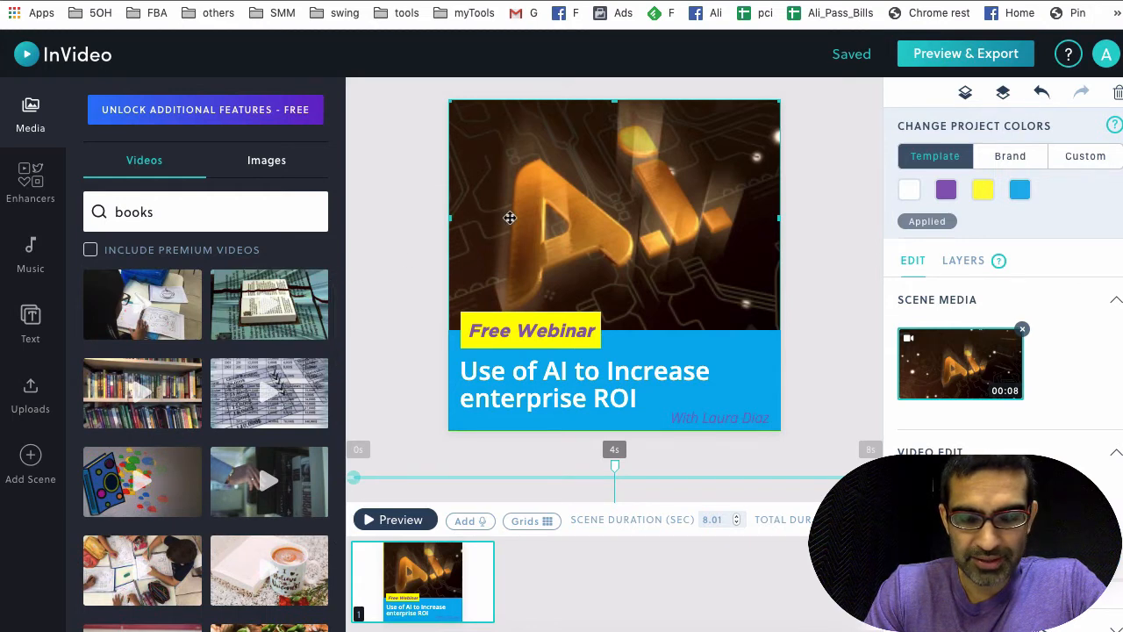
- Replace the scene's A.I. video with the clip of a student at a colouring book, trimmed to end at 00:13:7, and preview the scene
{"action": "left_click_drag", "start_coordinate": [521, 216], "coordinate": [543, 274]}
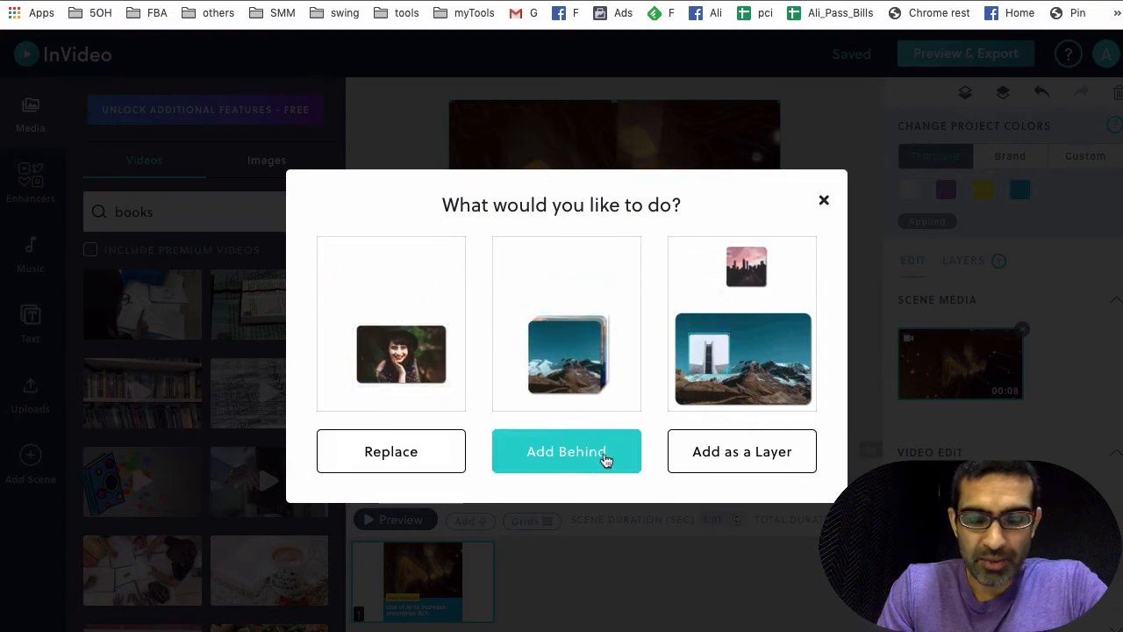
{"action": "left_click", "coordinate": [395, 454]}
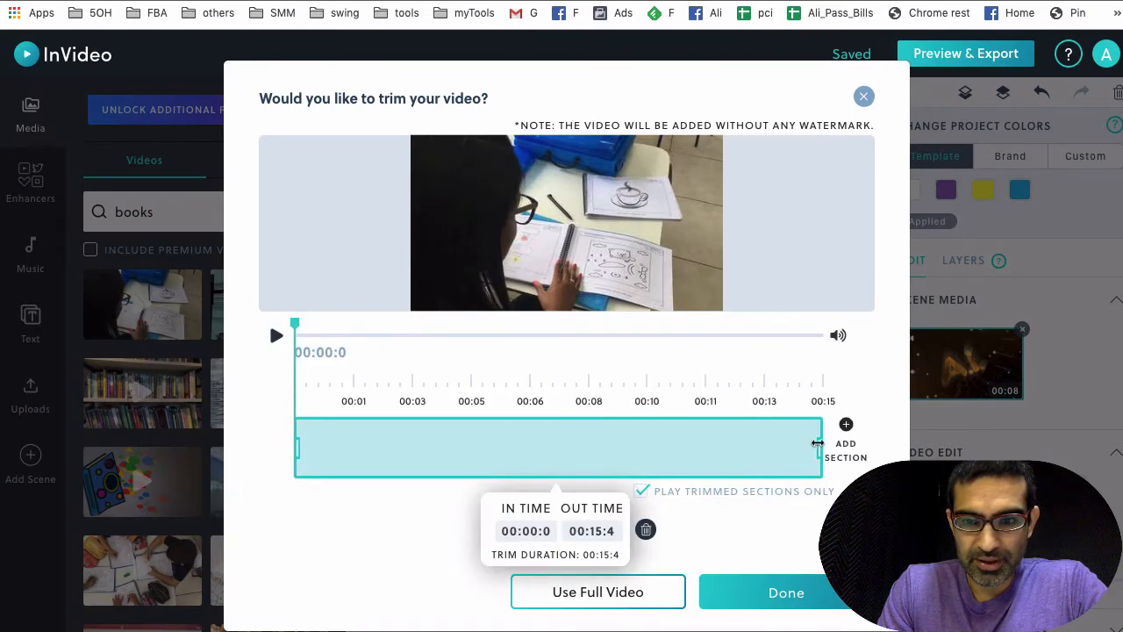
{"action": "left_click_drag", "start_coordinate": [818, 444], "coordinate": [763, 443]}
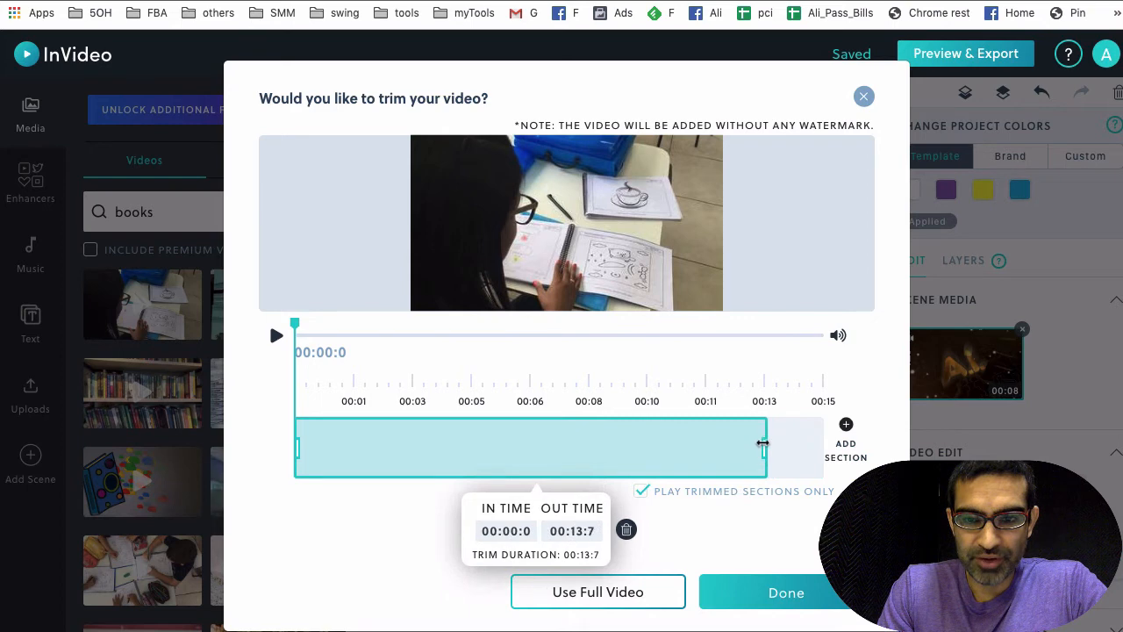
{"action": "left_click", "coordinate": [756, 594]}
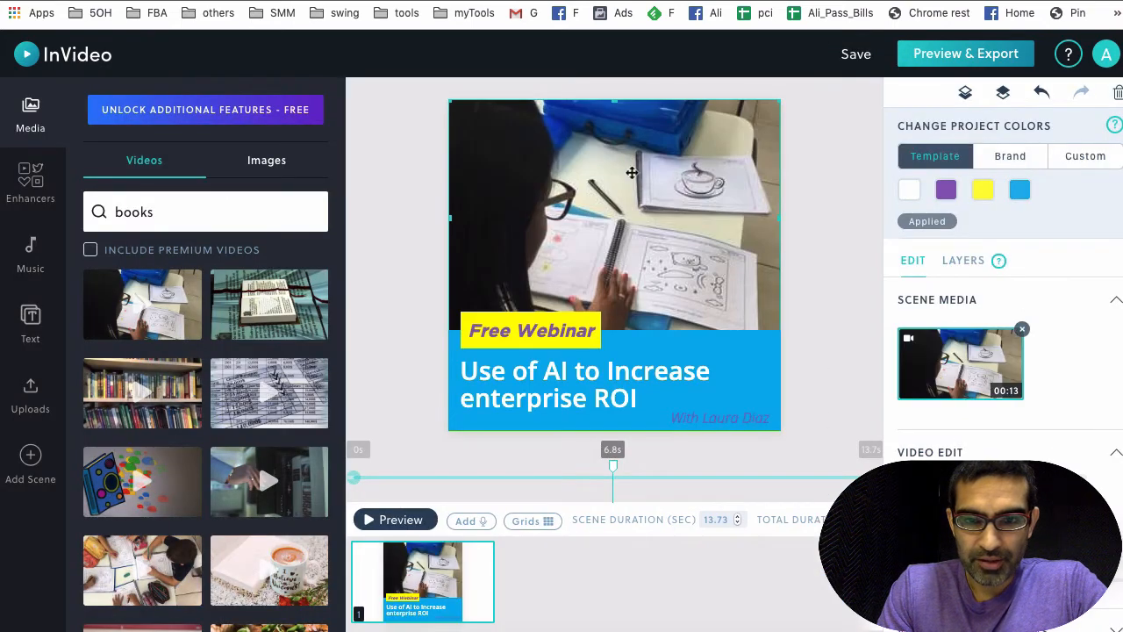
{"action": "left_click", "coordinate": [401, 523]}
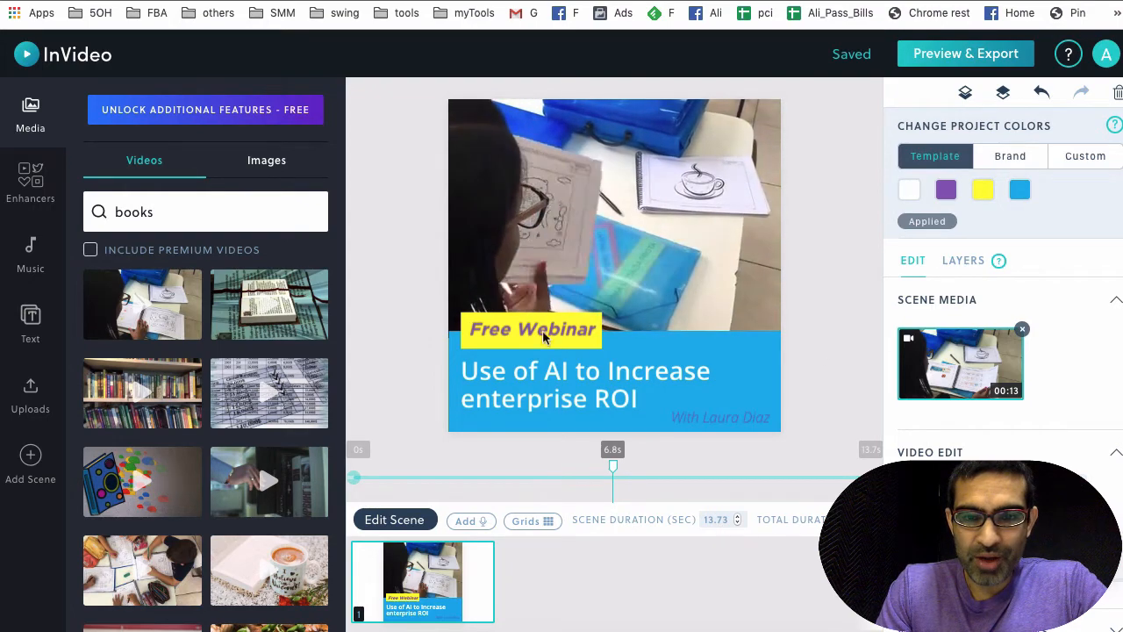
- Reopen the scene for editing and replace the "Free Webinar" label text with "Summer Tutoring"
{"action": "left_click", "coordinate": [719, 352]}
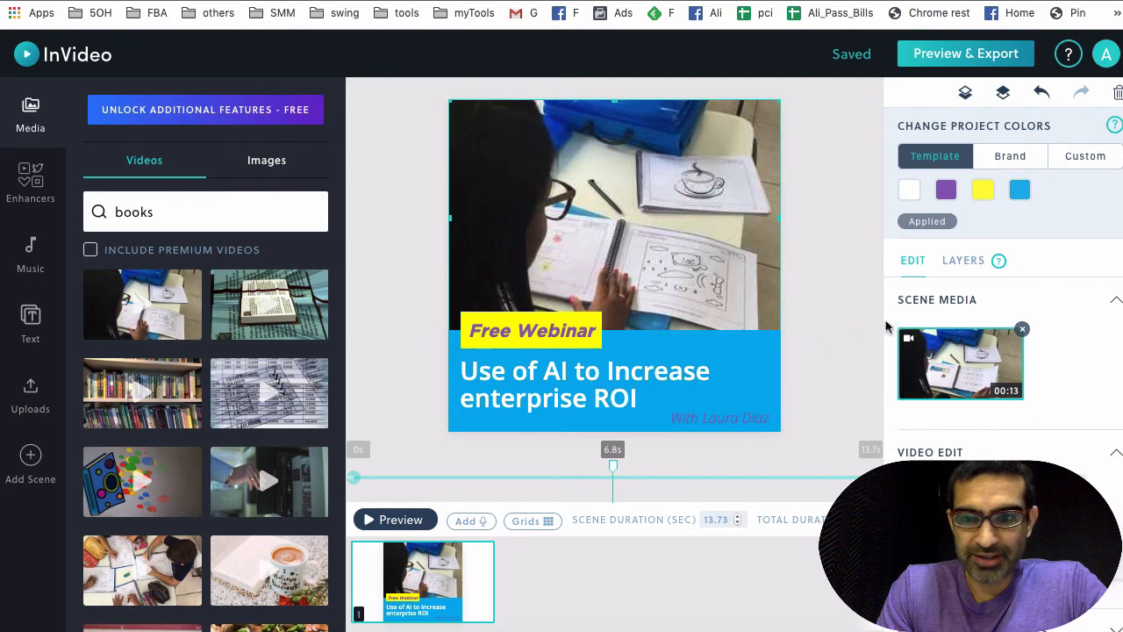
{"action": "left_click", "coordinate": [975, 289]}
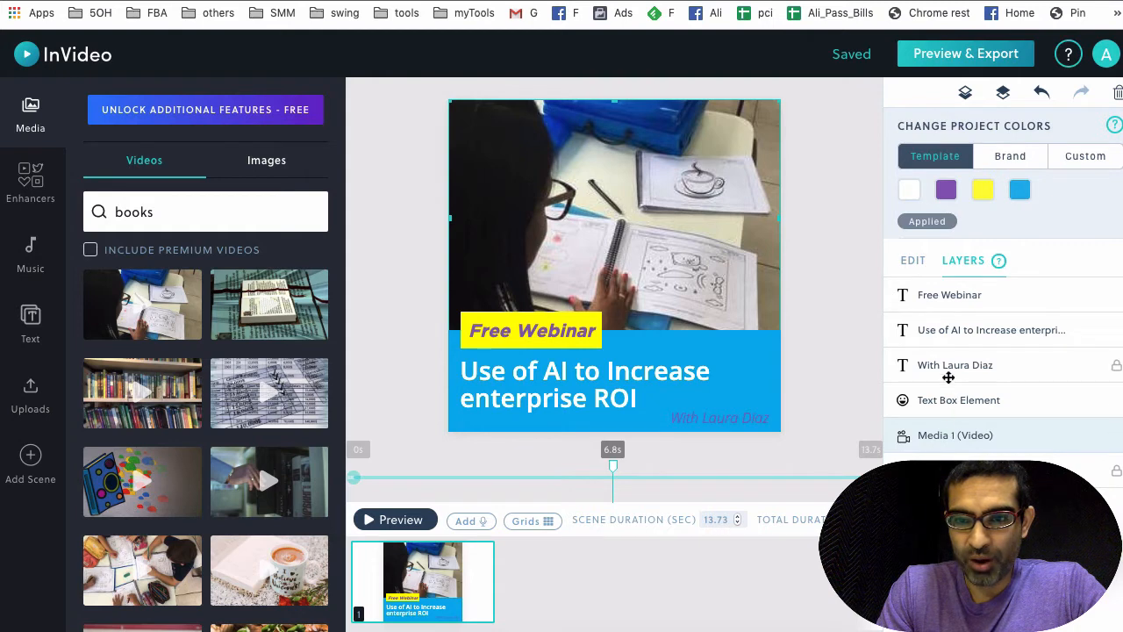
{"action": "left_click", "coordinate": [914, 262]}
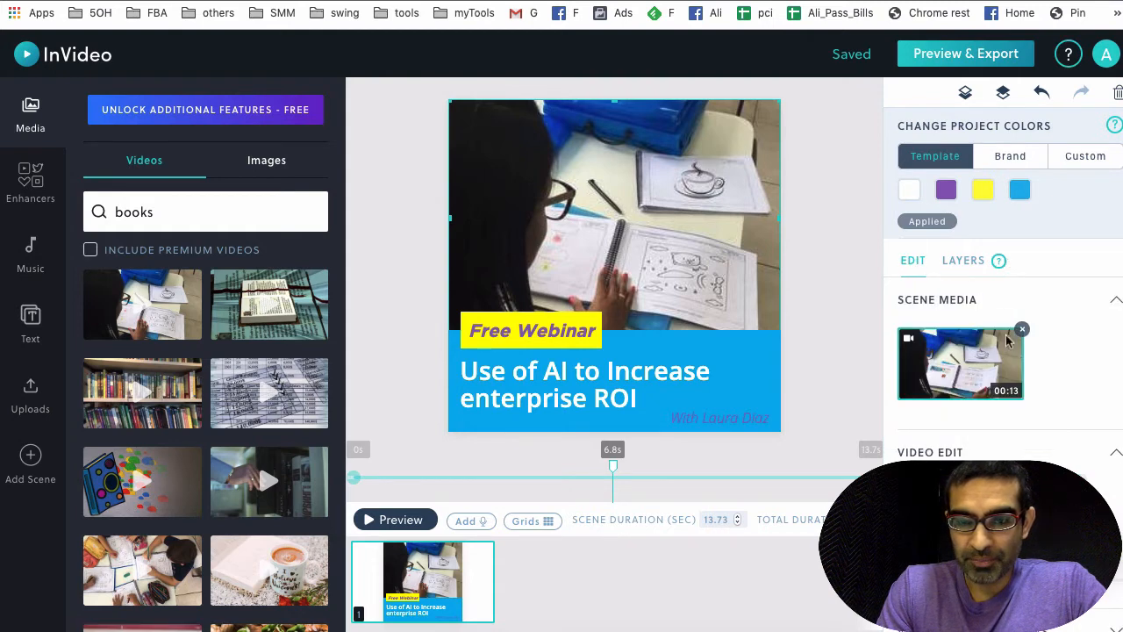
{"action": "scroll", "coordinate": [1005, 335], "scroll_direction": "down", "scroll_amount": 2}
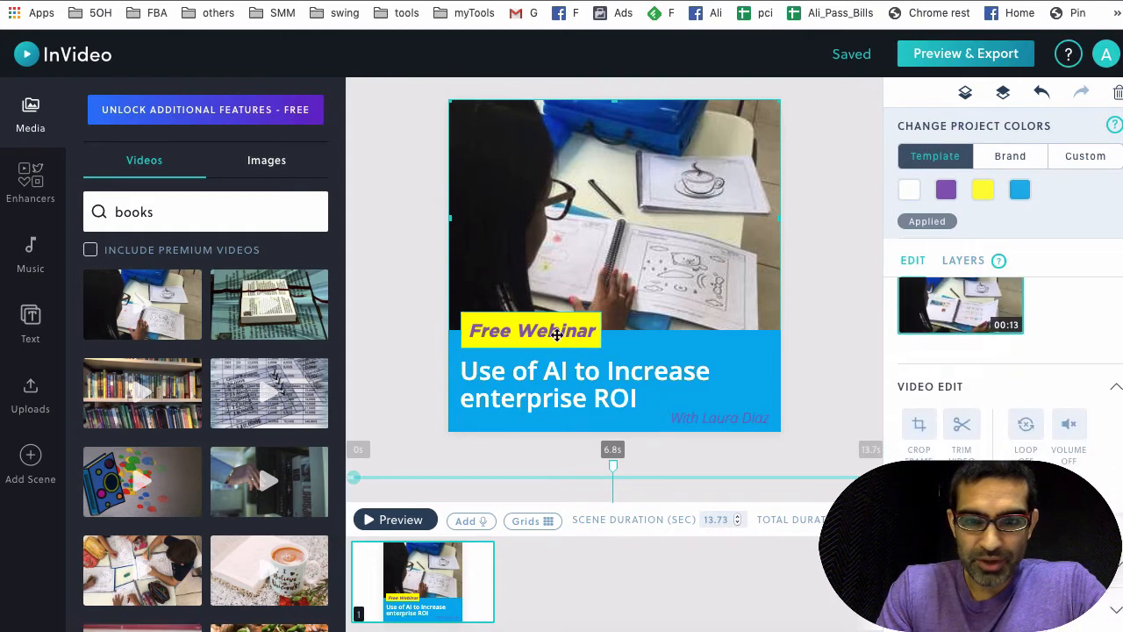
{"action": "left_click", "coordinate": [555, 332]}
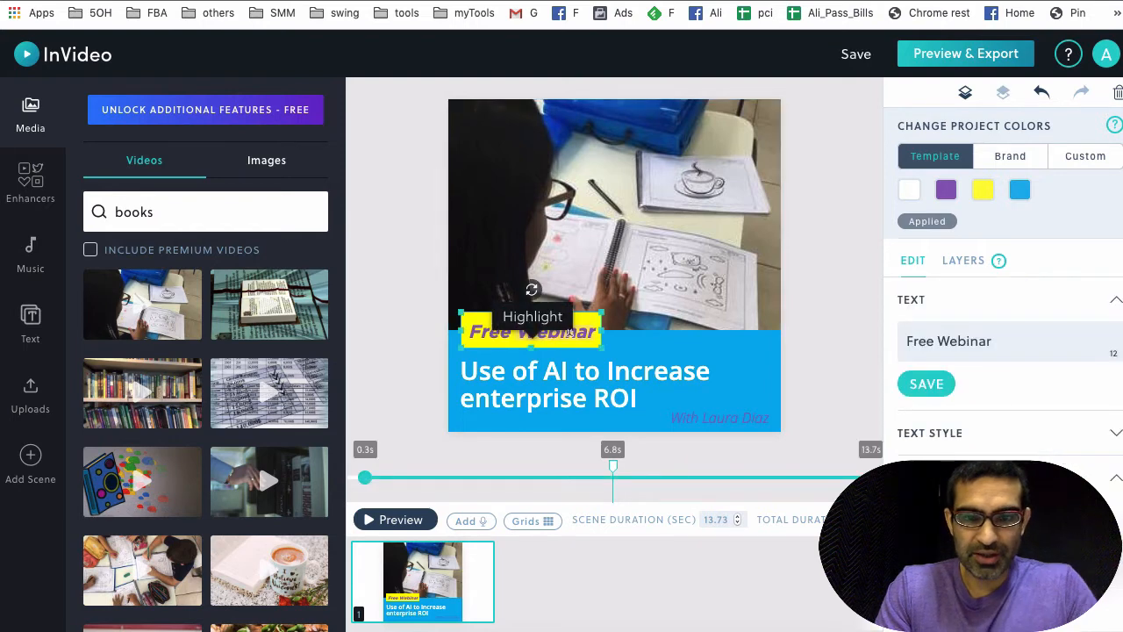
{"action": "key", "text": "super+a"}
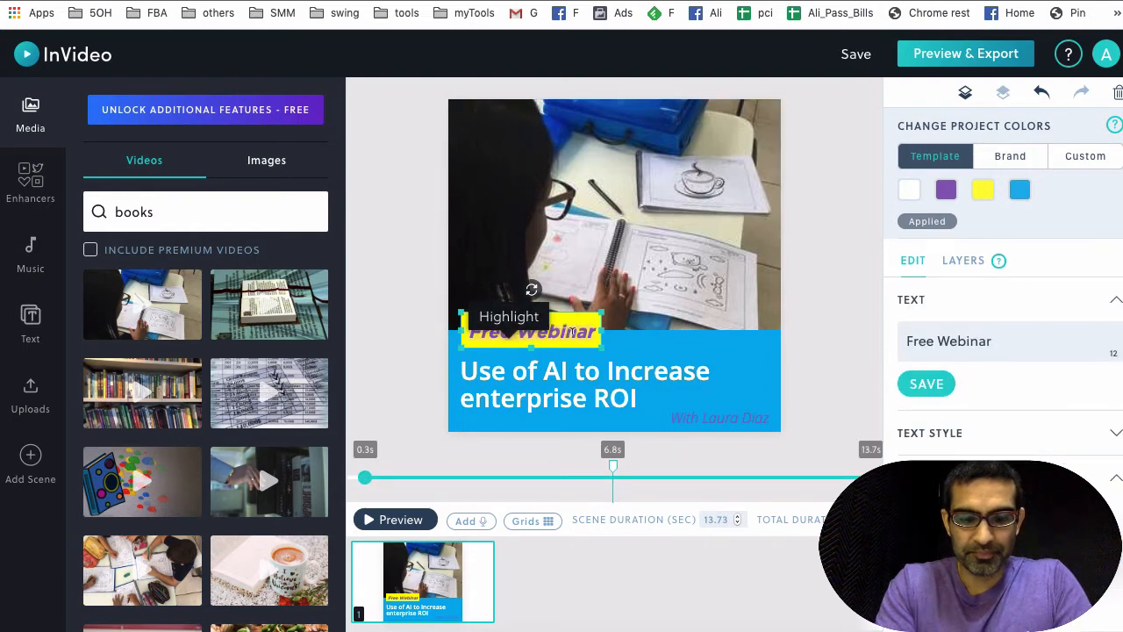
{"action": "type", "text": "Summer Tu"}
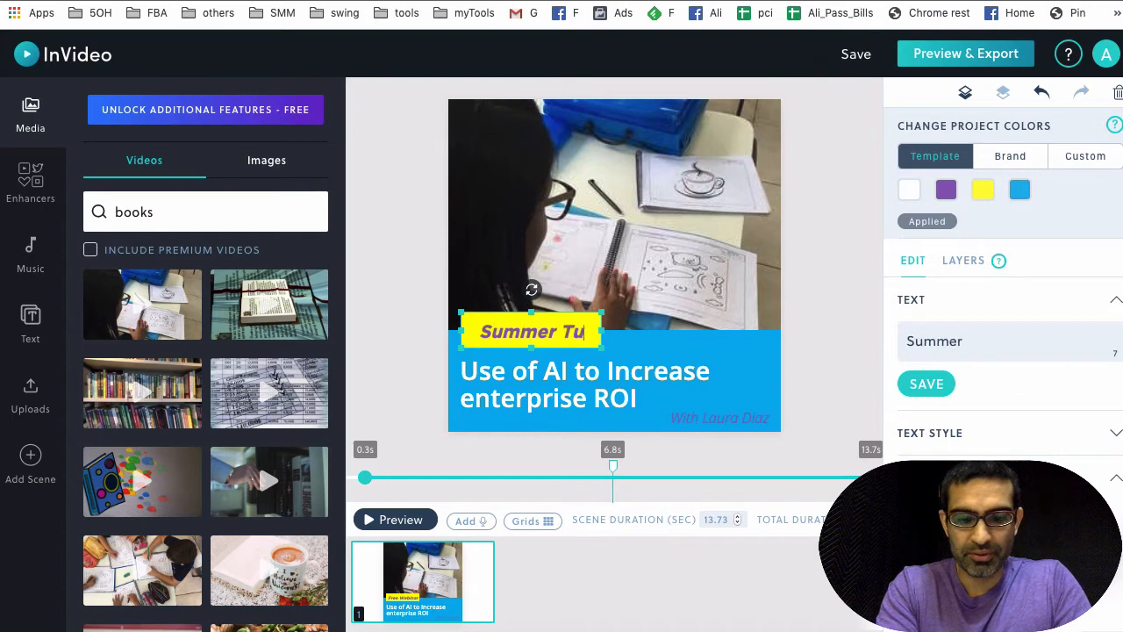
{"action": "type", "text": "toring"}
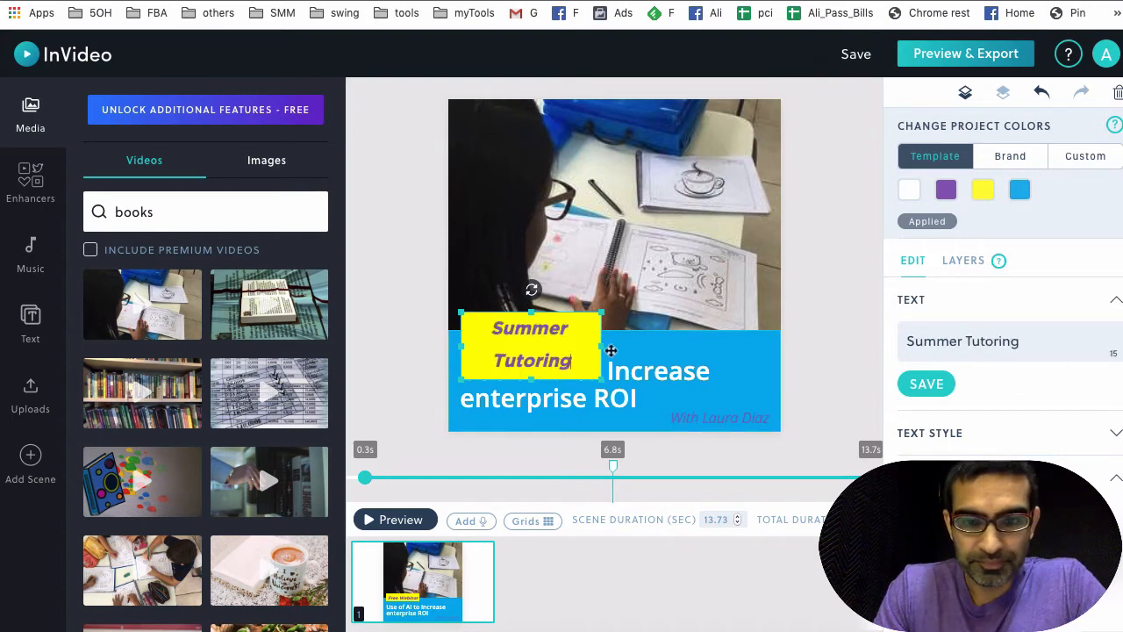
- Widen the yellow "Summer Tutoring" box so its text fits on one line, and reduce its height to sit just above the headline
{"action": "left_click_drag", "start_coordinate": [600, 344], "coordinate": [645, 333]}
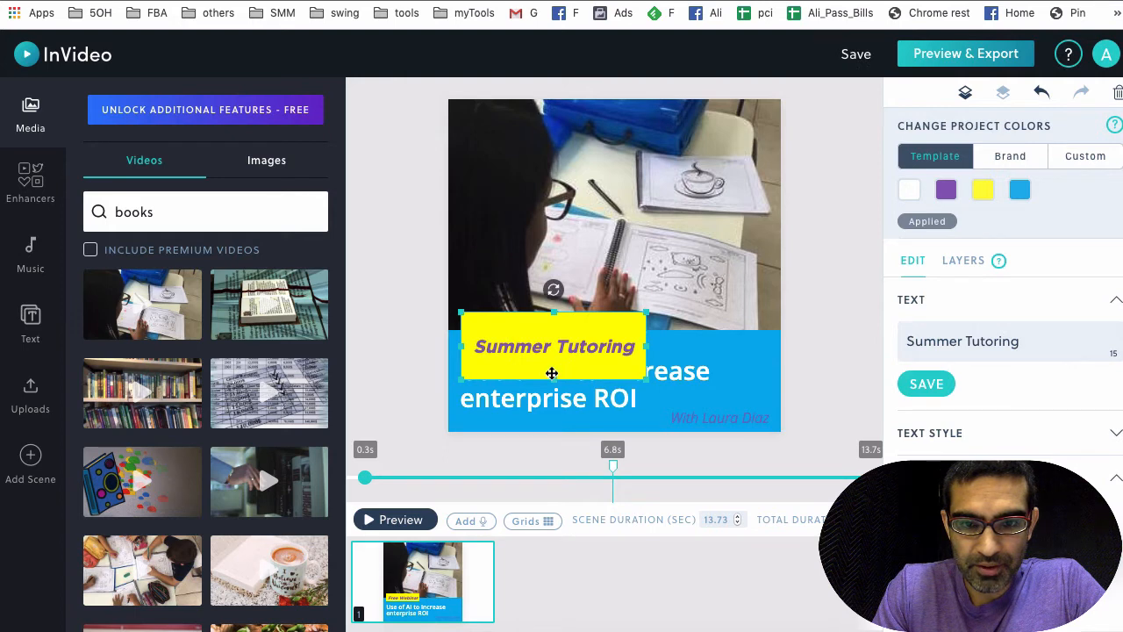
{"action": "left_click_drag", "start_coordinate": [554, 376], "coordinate": [554, 355]}
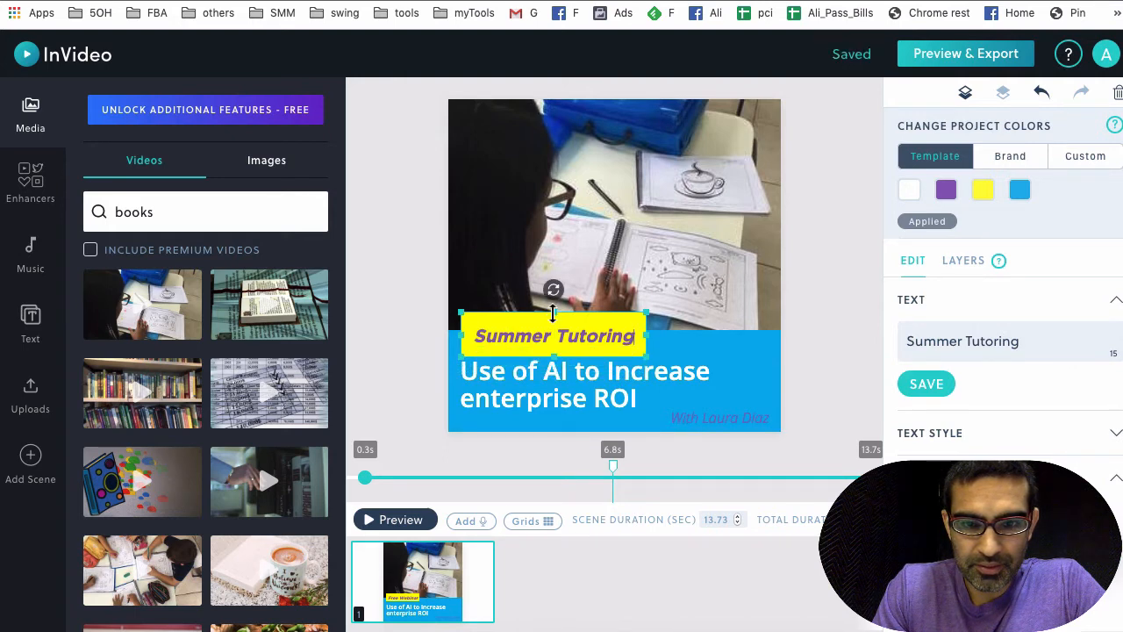
{"action": "left_click_drag", "start_coordinate": [553, 314], "coordinate": [554, 321]}
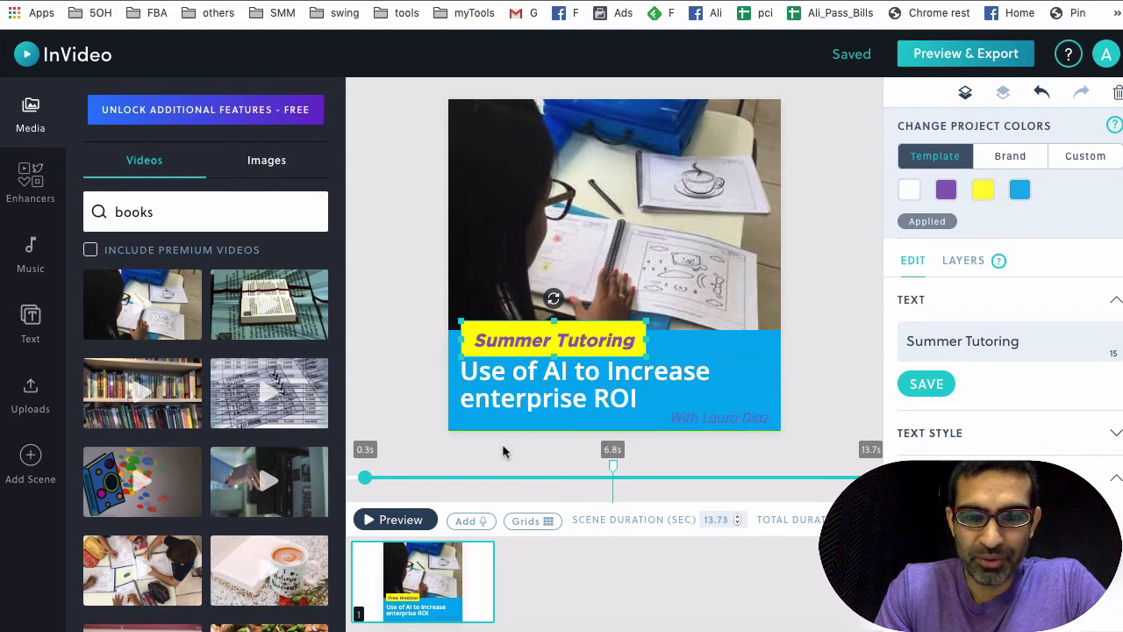
- Replace the headline "Use of AI to Increase enterprise ROI" with "Our tutors will come to YOUR home and work with YOUR schedule!"
{"action": "double_click", "coordinate": [536, 376]}
{"action": "triple_click", "coordinate": [536, 375]}
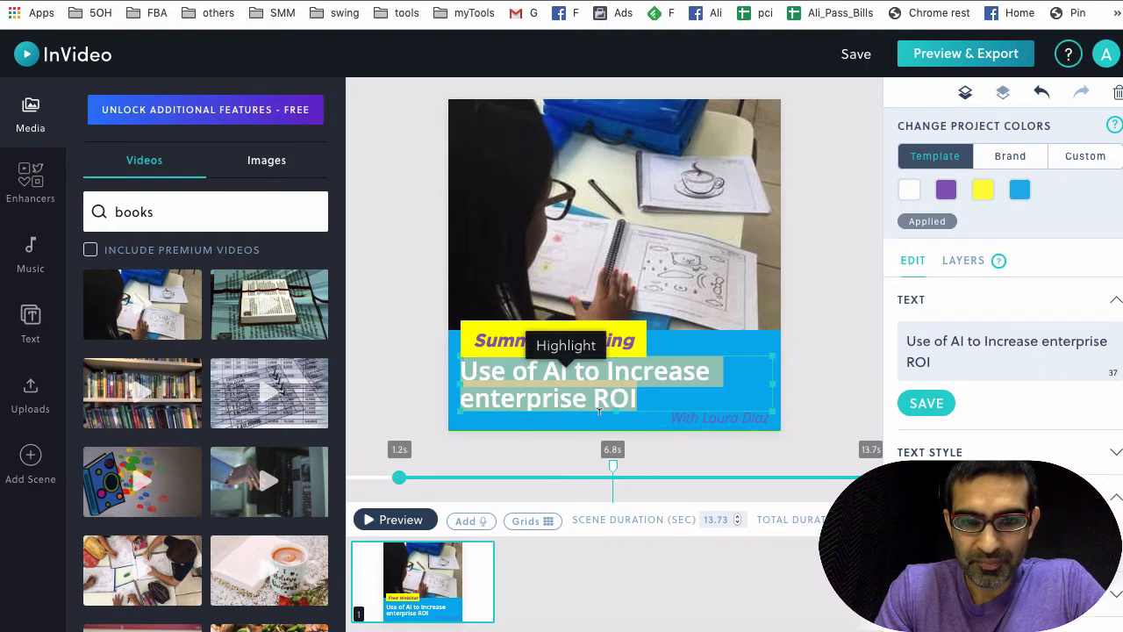
{"action": "triple_click", "coordinate": [969, 349]}
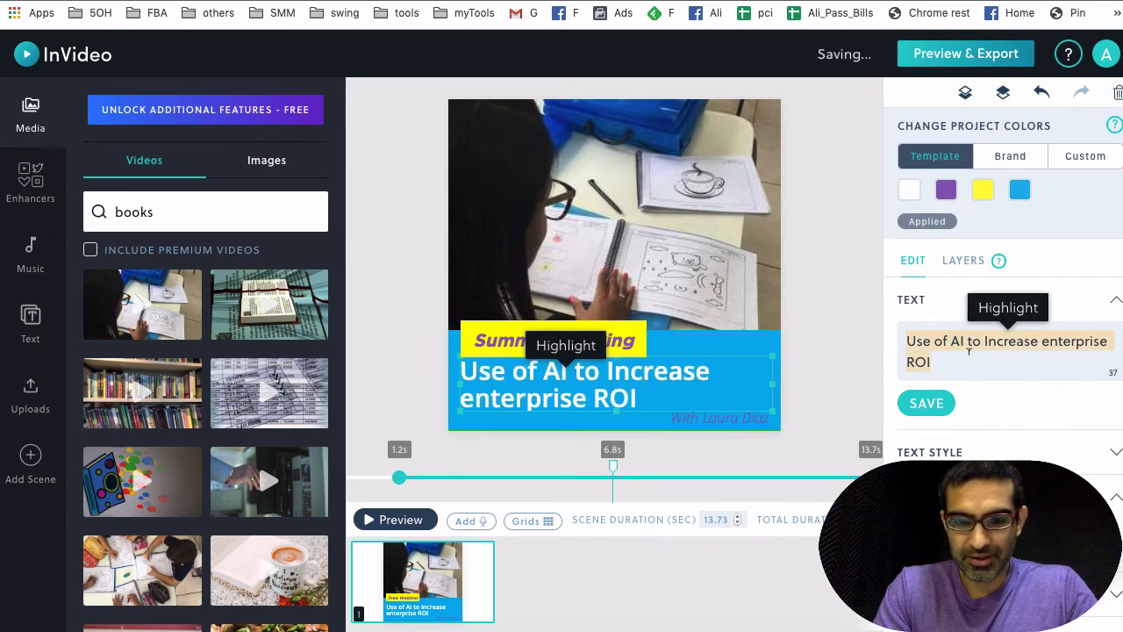
{"action": "type", "text": "Our tutors will come to YOUR home and work with YOUR schedule!"}
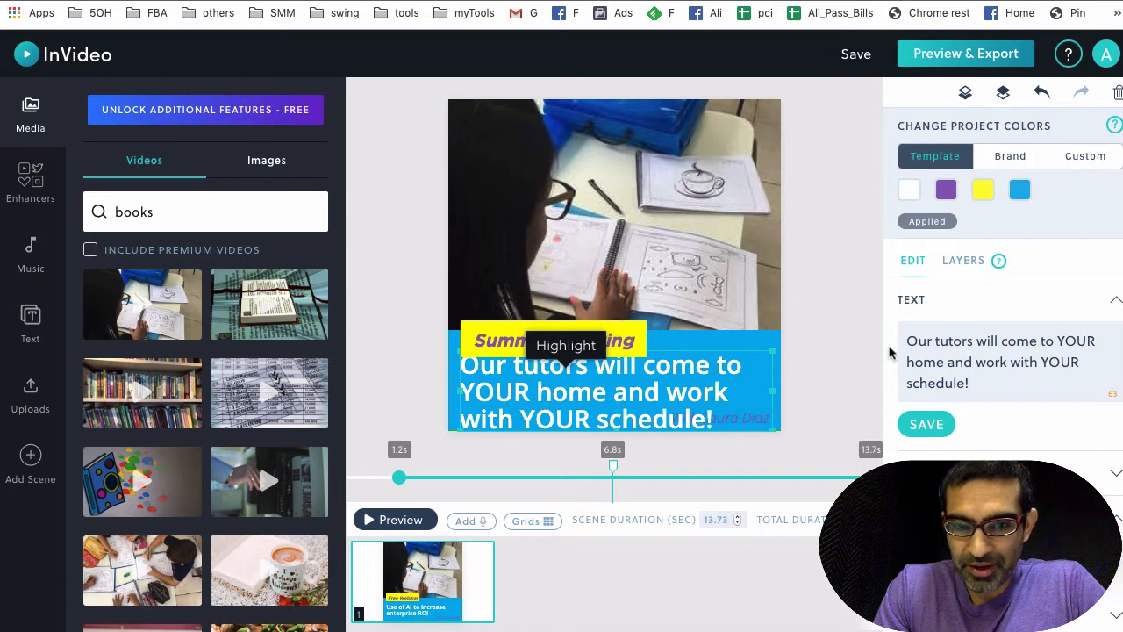
- Set the headline's font size to 65 in its text style settings
{"action": "left_click", "coordinate": [1113, 301]}
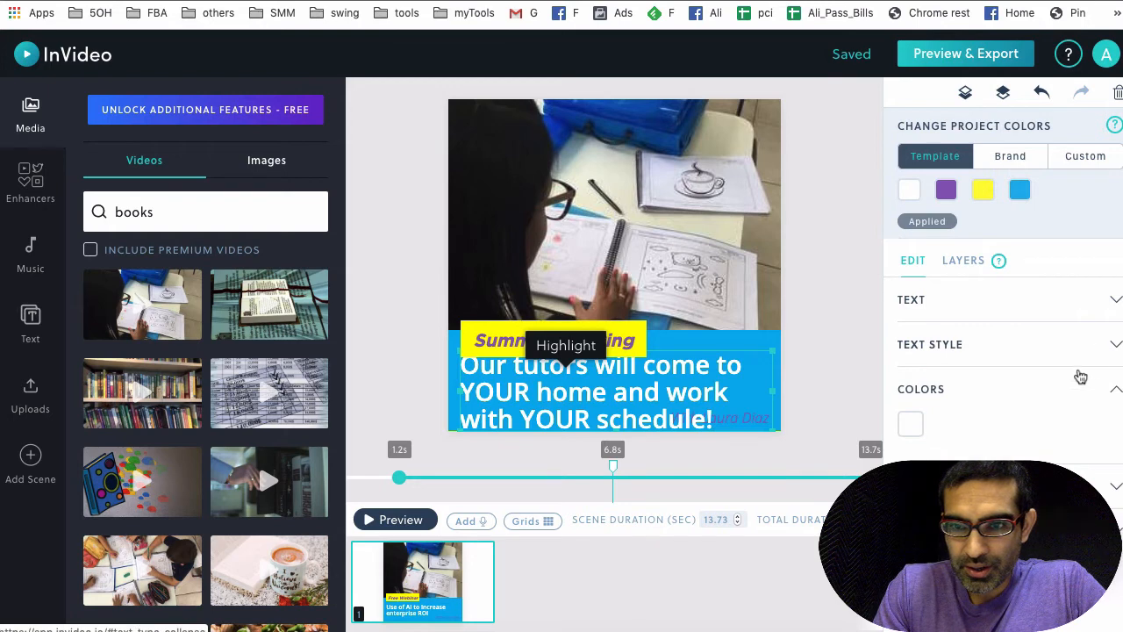
{"action": "left_click", "coordinate": [985, 347]}
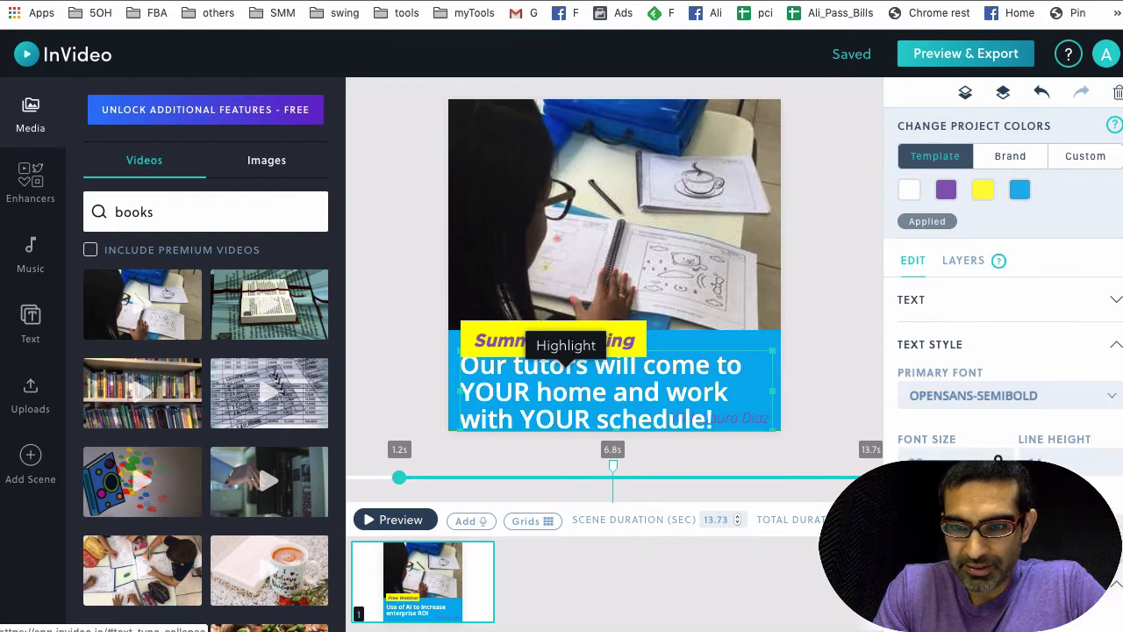
{"action": "scroll", "coordinate": [950, 412], "scroll_direction": "down", "scroll_amount": 1}
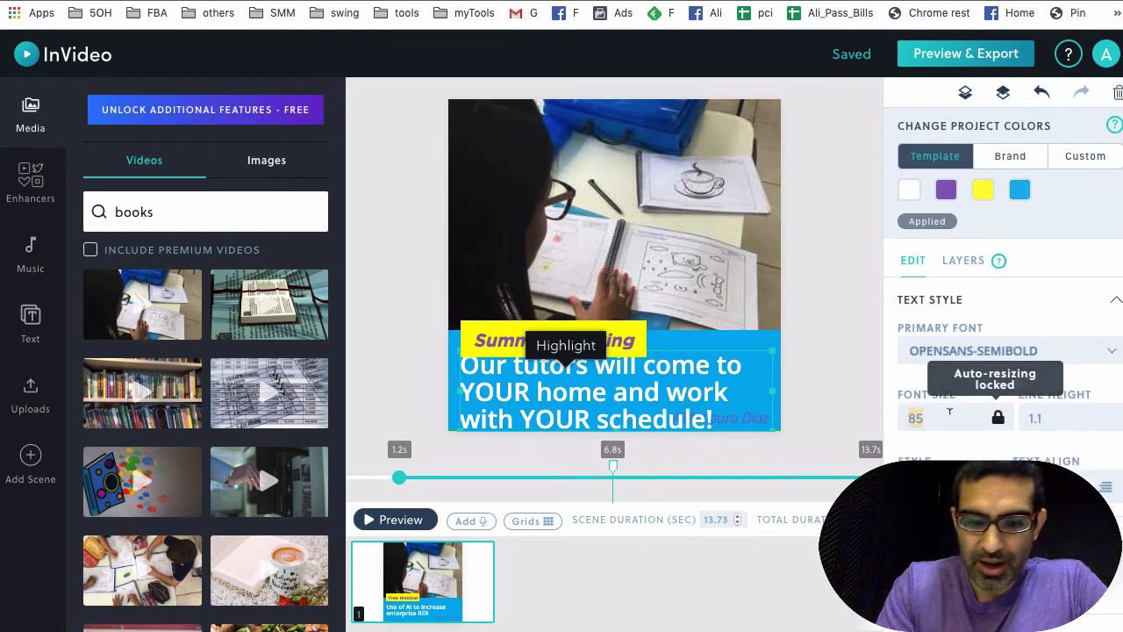
{"action": "type", "text": "65"}
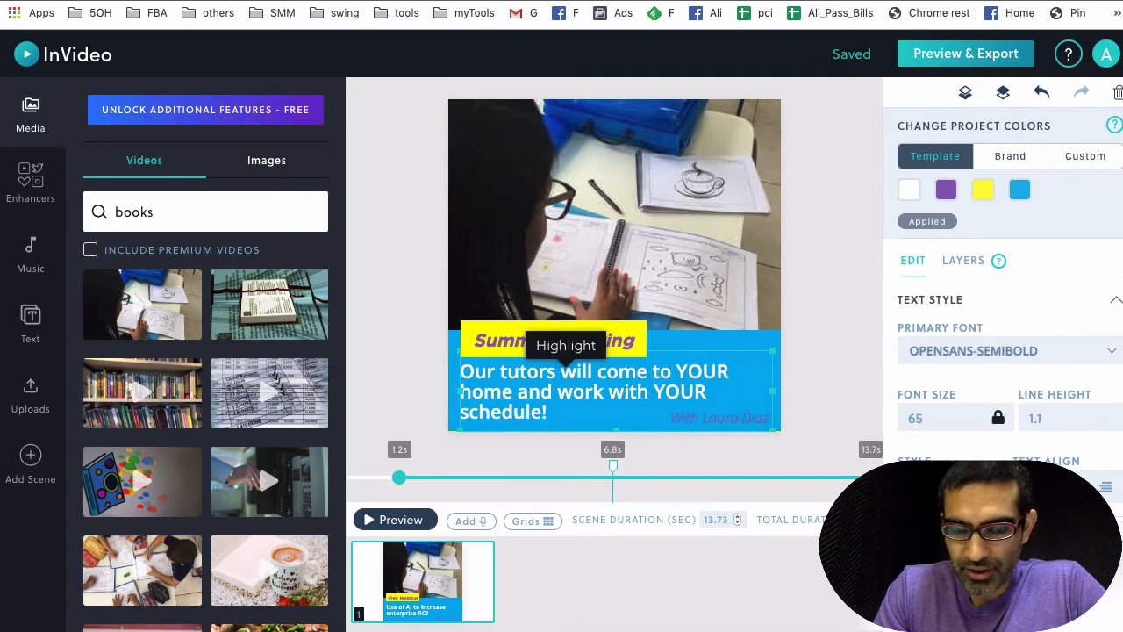
{"action": "scroll", "coordinate": [1009, 368], "scroll_direction": "down", "scroll_amount": 3}
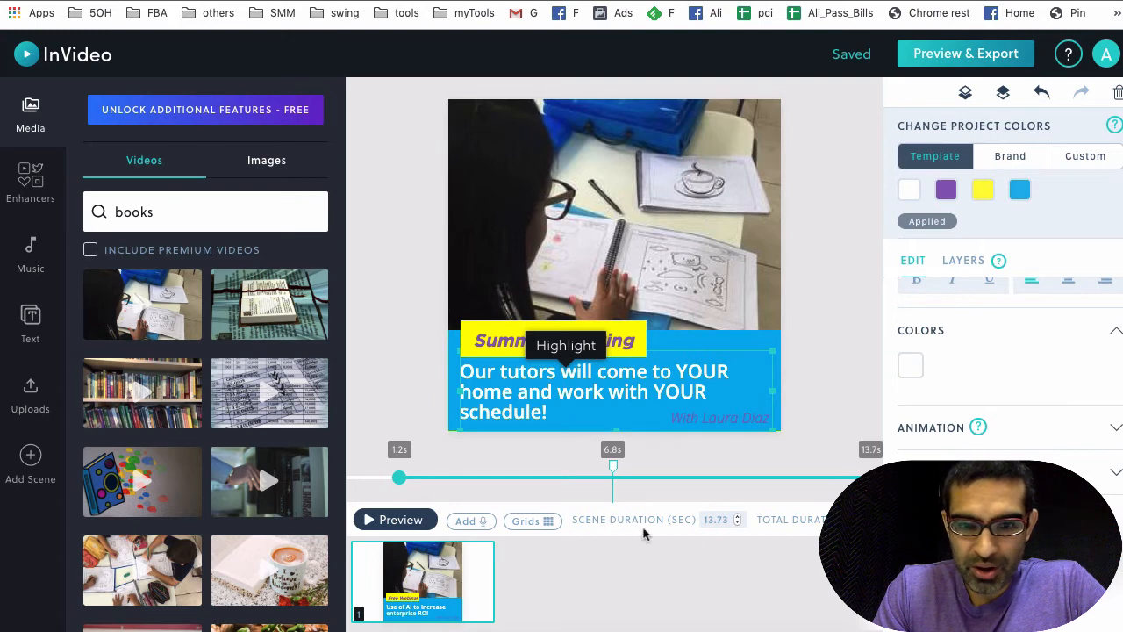
- Move the headline up from the blue panel onto the footage to uncover the presenter's name text
{"action": "left_click", "coordinate": [730, 286]}
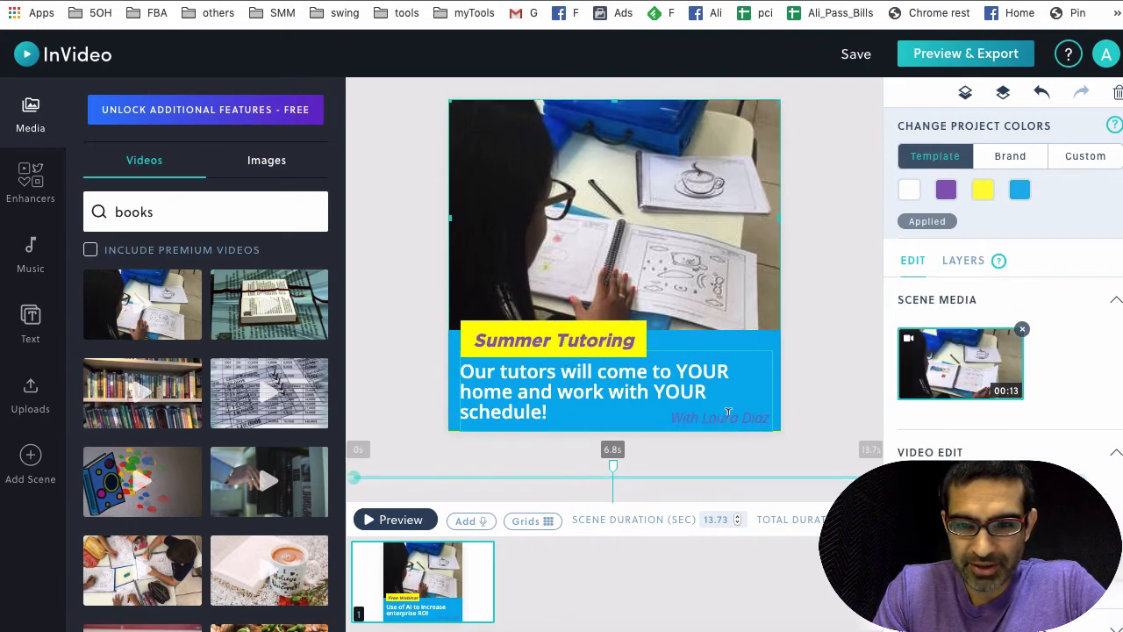
{"action": "left_click", "coordinate": [729, 412]}
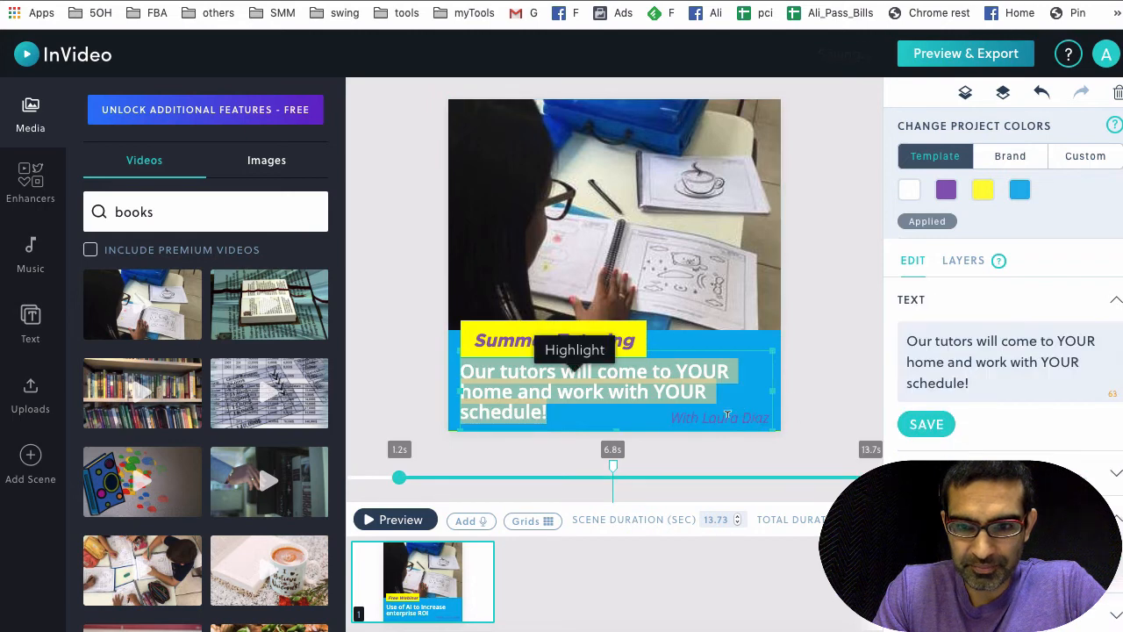
{"action": "left_click", "coordinate": [959, 263]}
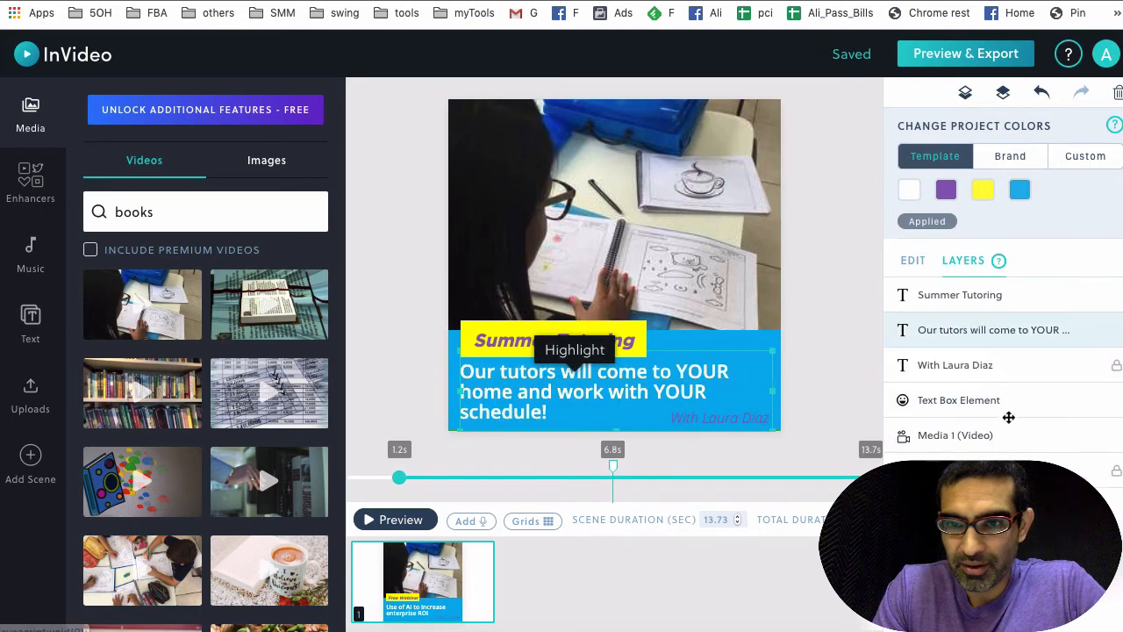
{"action": "left_click", "coordinate": [992, 368]}
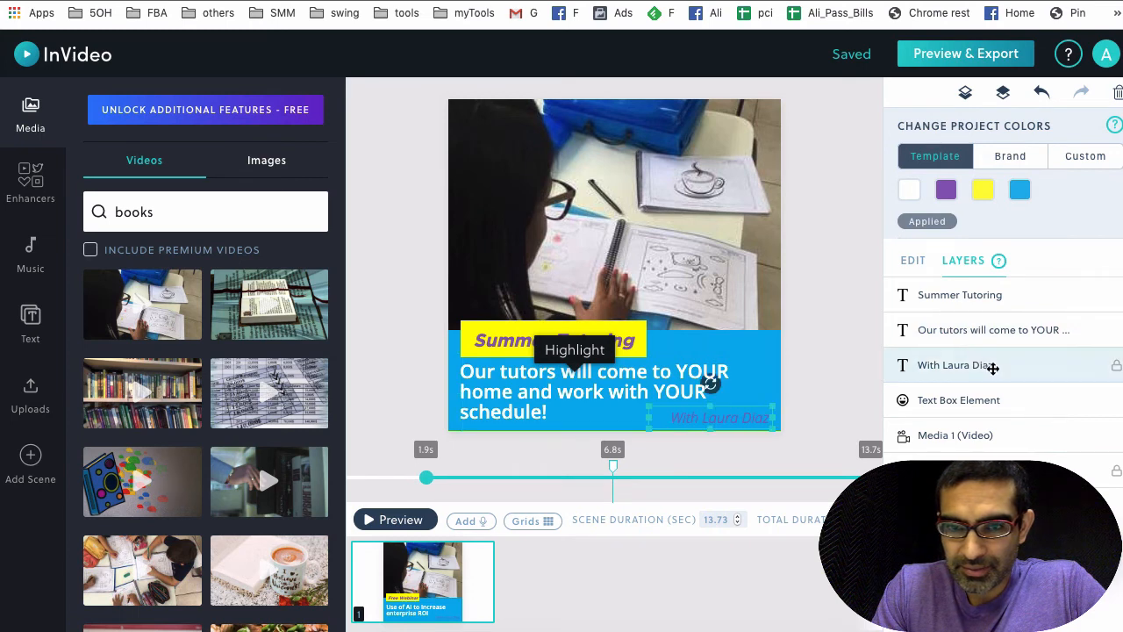
{"action": "left_click", "coordinate": [742, 412]}
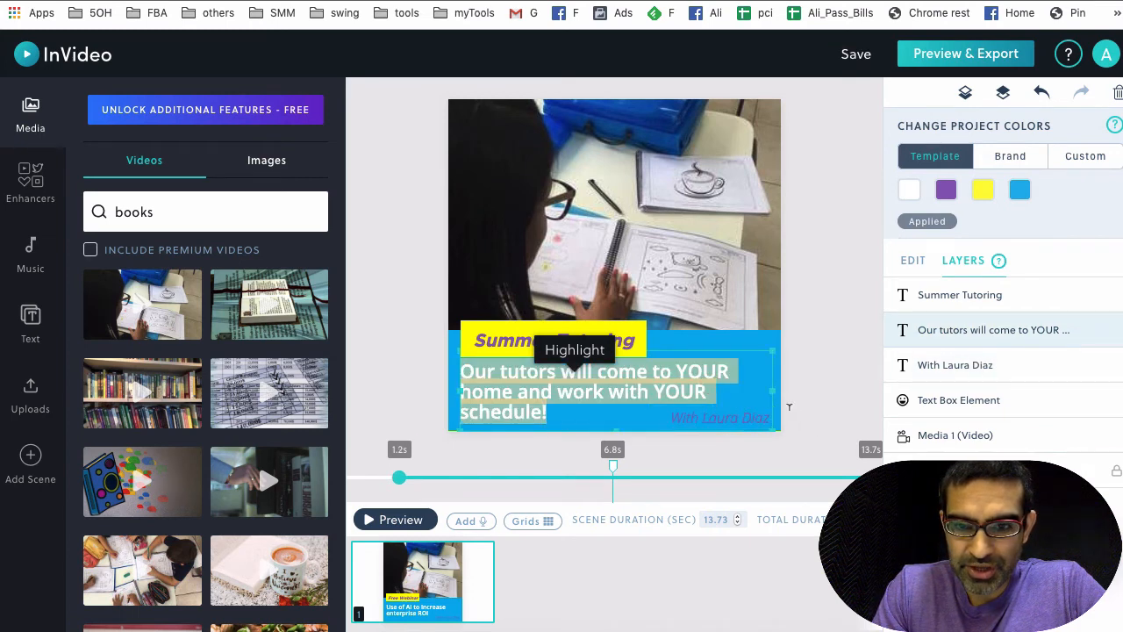
{"action": "left_click_drag", "start_coordinate": [706, 352], "coordinate": [711, 273]}
- Clear the presenter's name text from the blue panel and move the headline back below "Summer Tutoring"
{"action": "double_click", "coordinate": [700, 417]}
{"action": "left_click", "coordinate": [699, 418]}
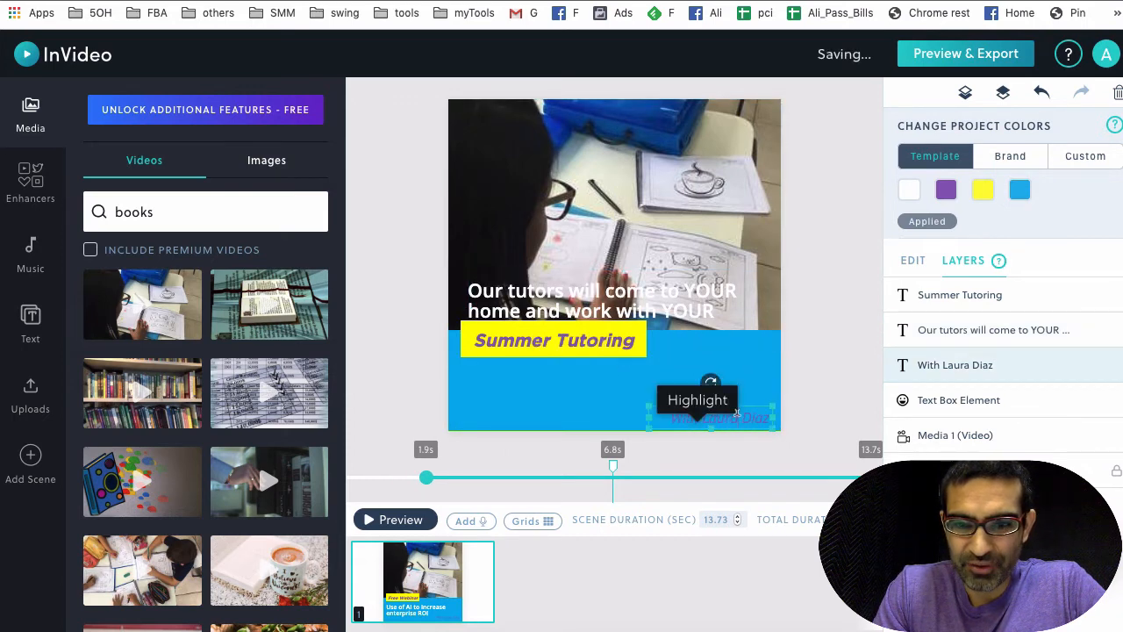
{"action": "triple_click", "coordinate": [737, 411]}
{"action": "key", "text": "BackSpace"}
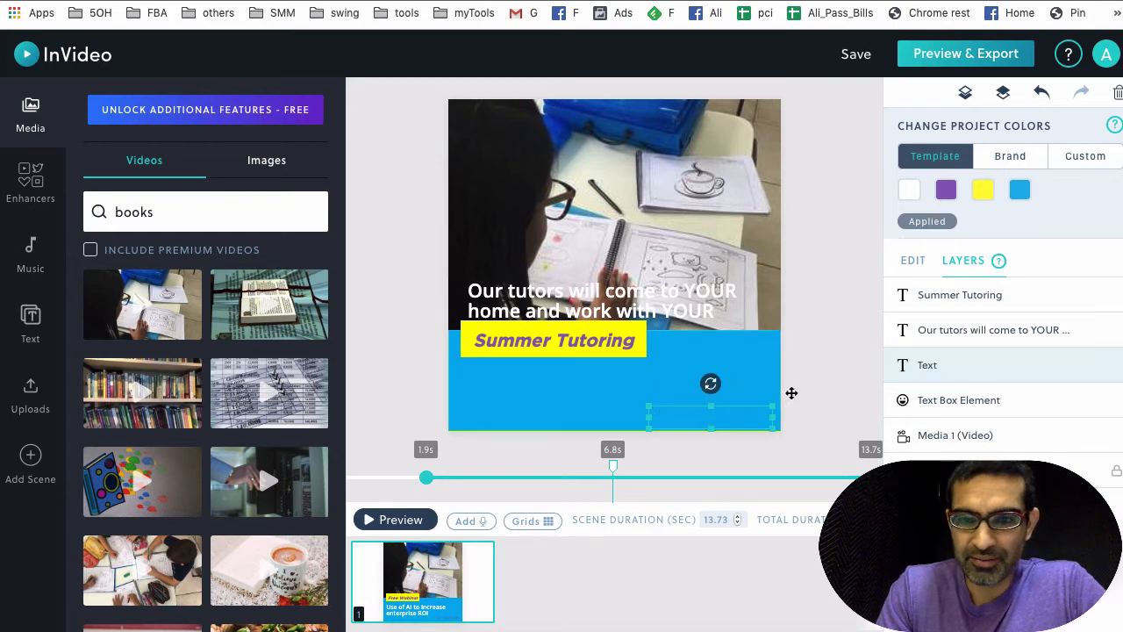
{"action": "left_click", "coordinate": [592, 404]}
{"action": "left_click_drag", "start_coordinate": [669, 287], "coordinate": [662, 368]}
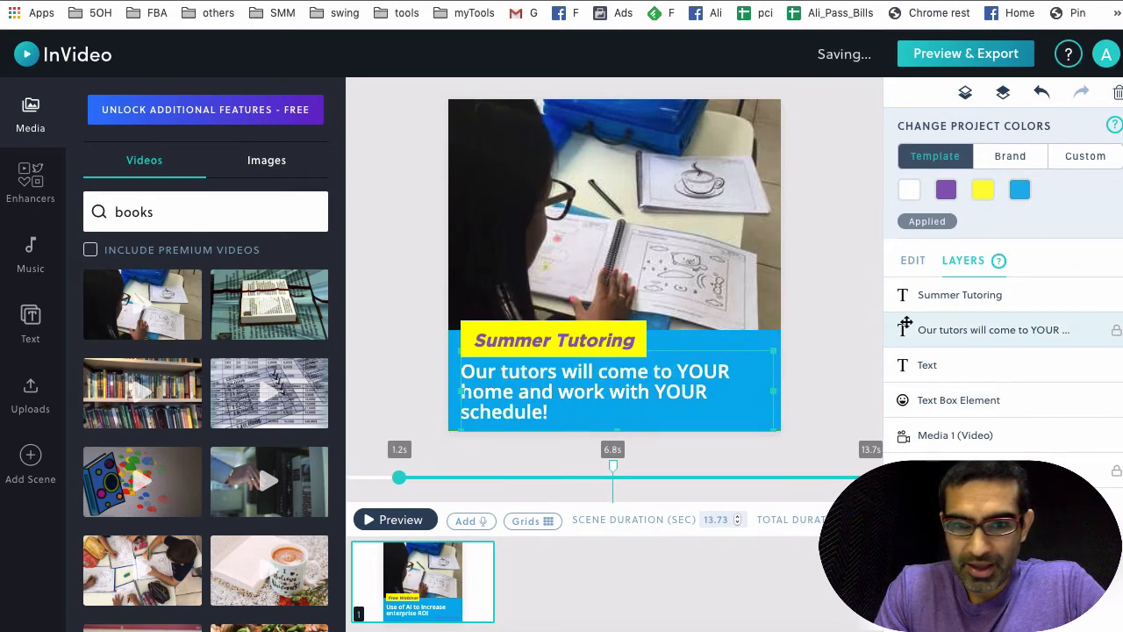
- Look over the music options, and preview the scene and the whole video
{"action": "left_click", "coordinate": [39, 267]}
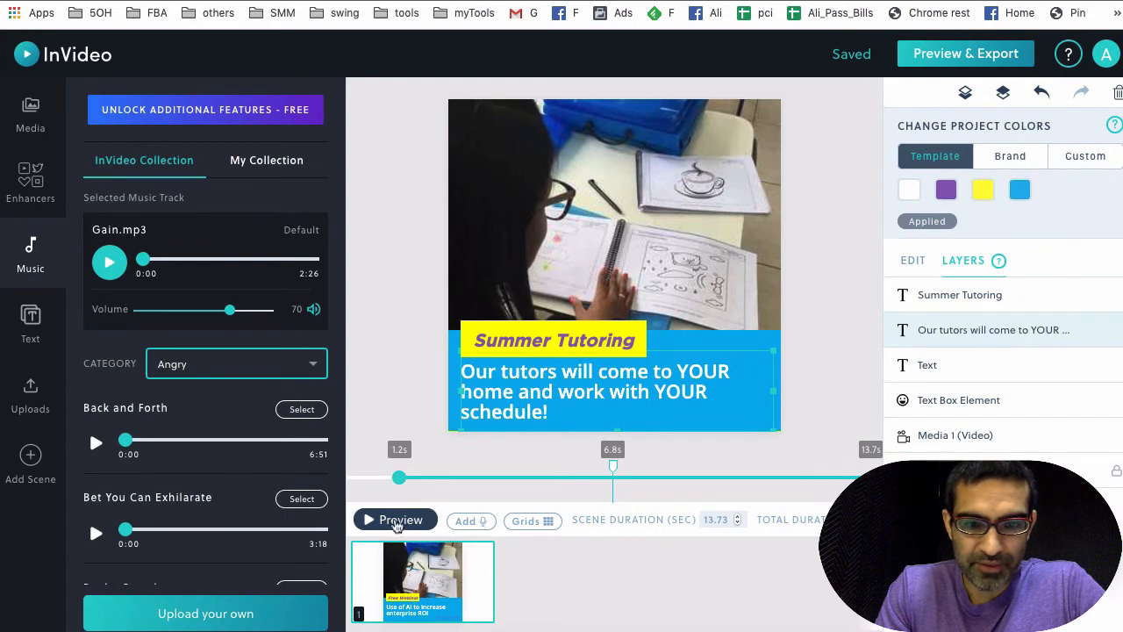
{"action": "left_click", "coordinate": [394, 520]}
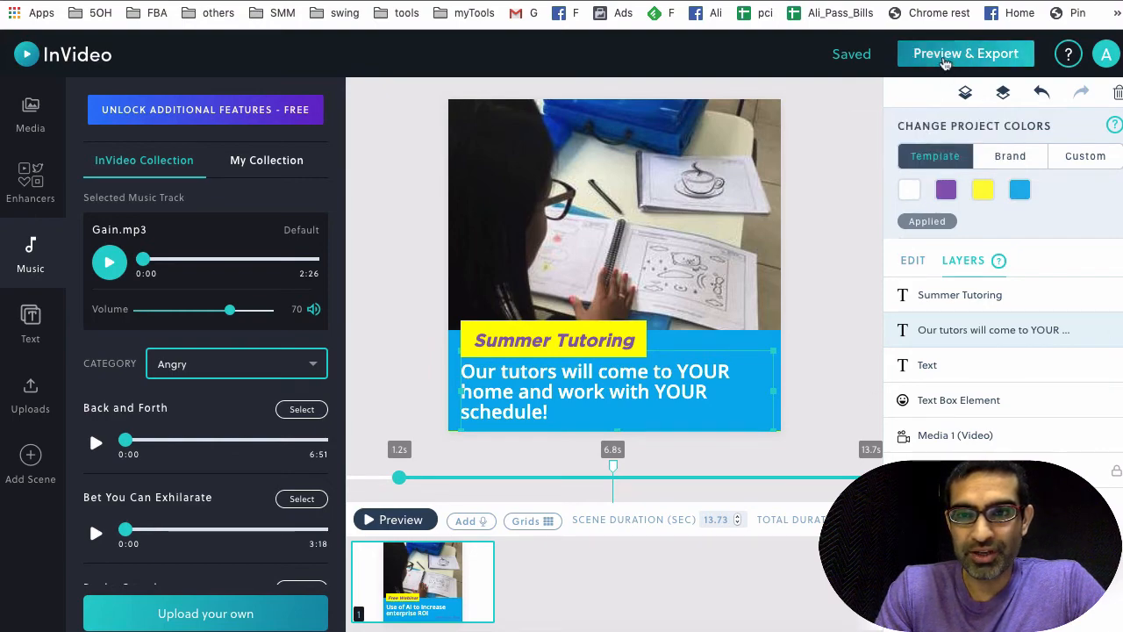
{"action": "left_click", "coordinate": [945, 60]}
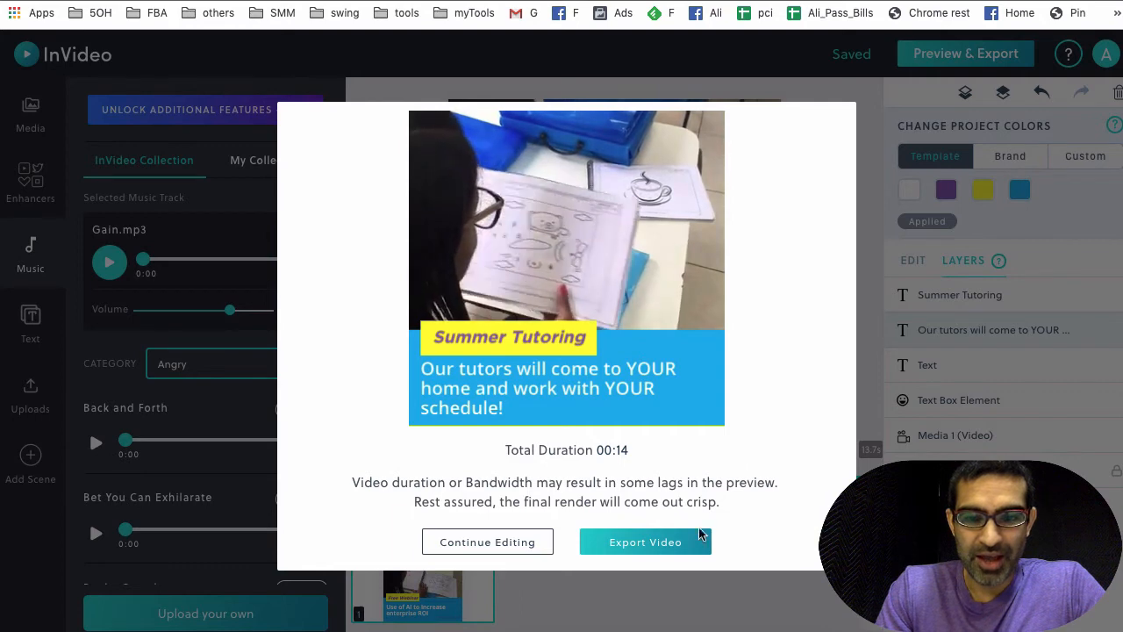
- Export the finished video and look over the project list, dismissing the feedback survey request
{"action": "left_click", "coordinate": [665, 542]}
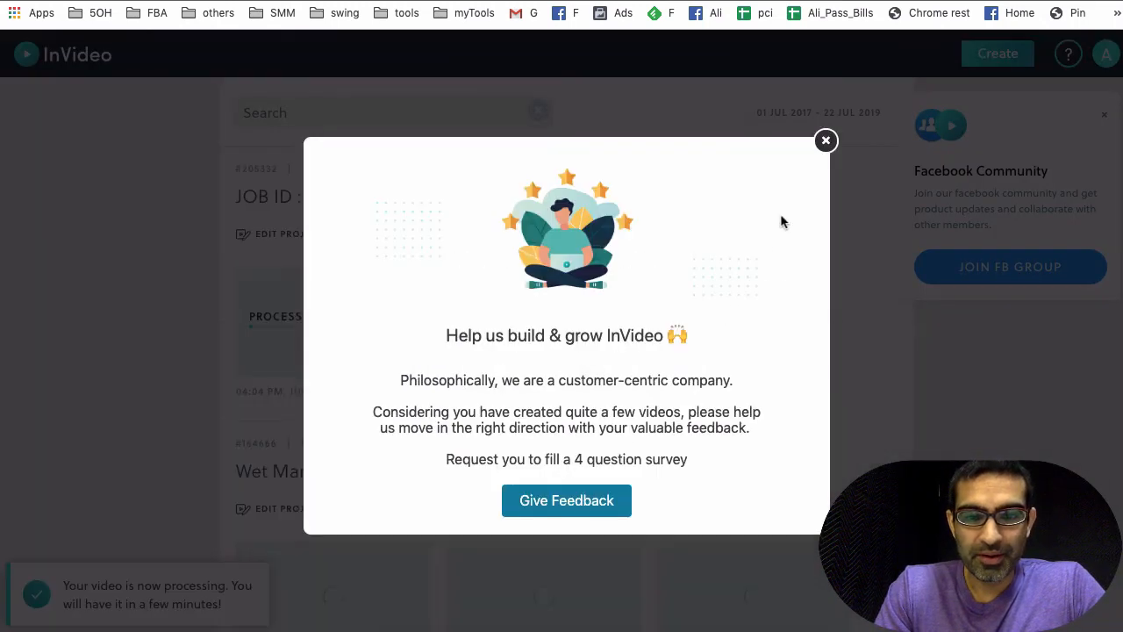
{"action": "left_click", "coordinate": [825, 143]}
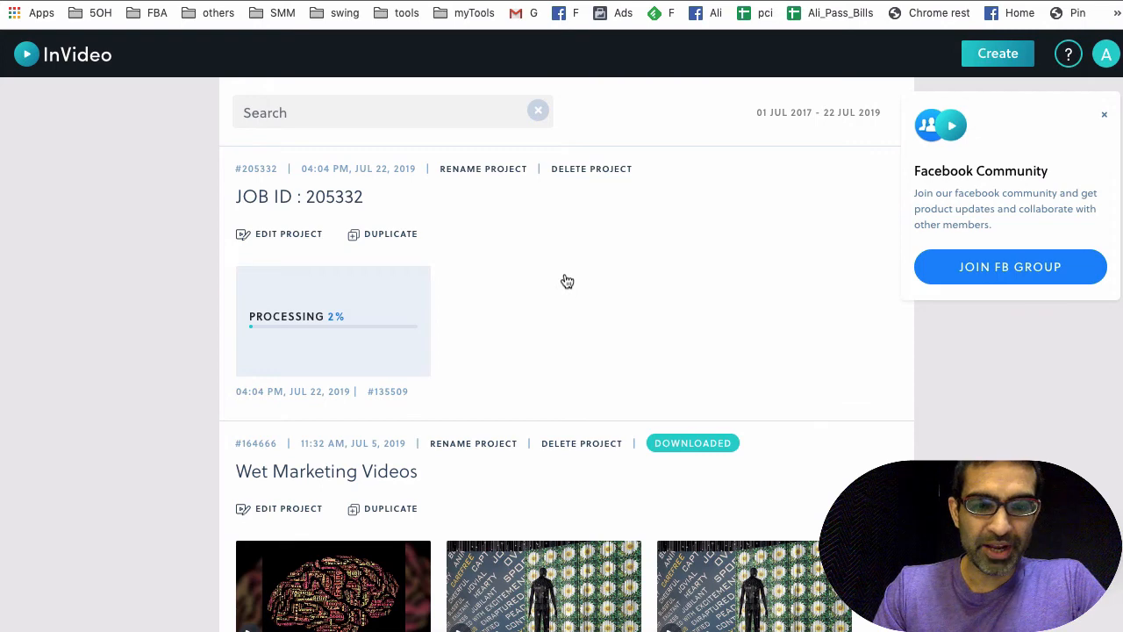
{"action": "scroll", "coordinate": [563, 302], "scroll_direction": "down", "scroll_amount": 3}
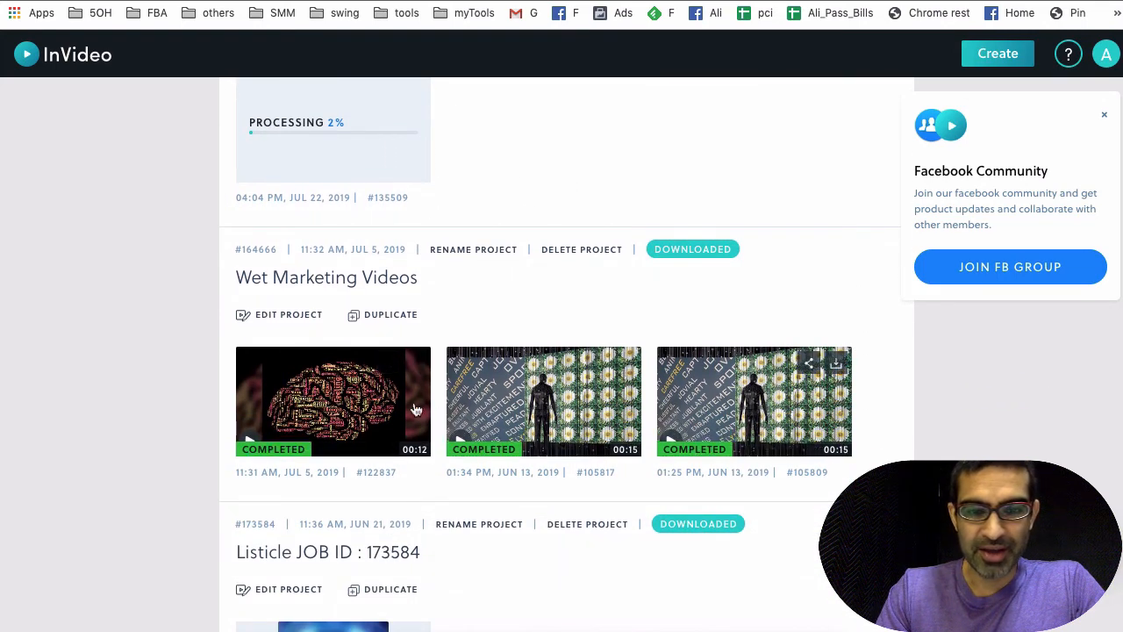
{"action": "mouse_move", "coordinate": [418, 365]}
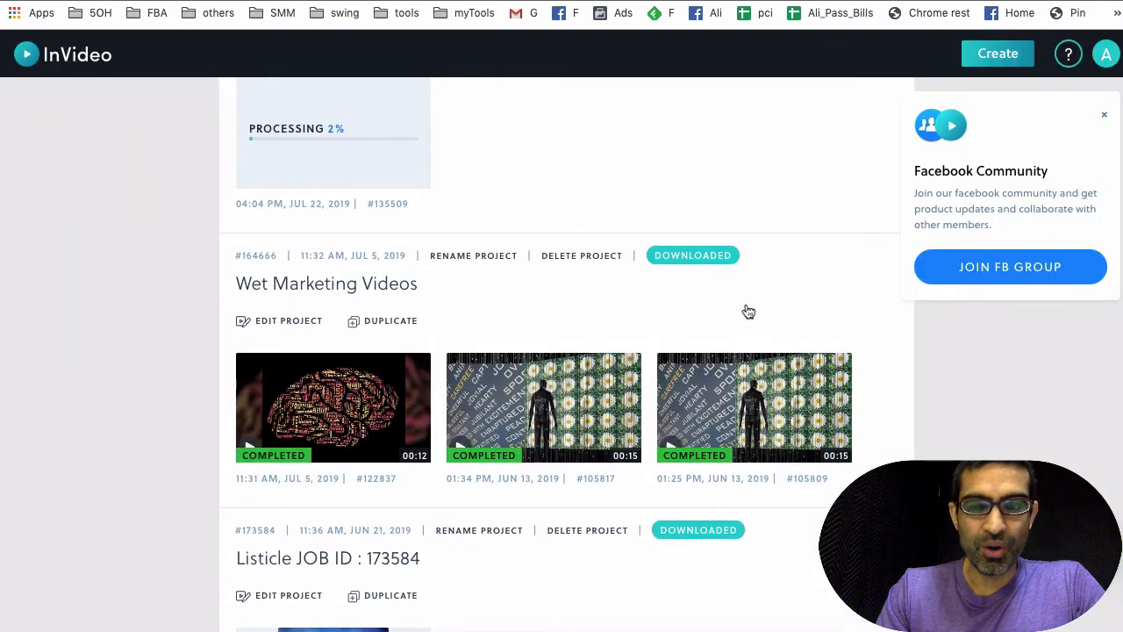
{"action": "scroll", "coordinate": [748, 312], "scroll_direction": "up", "scroll_amount": 2}
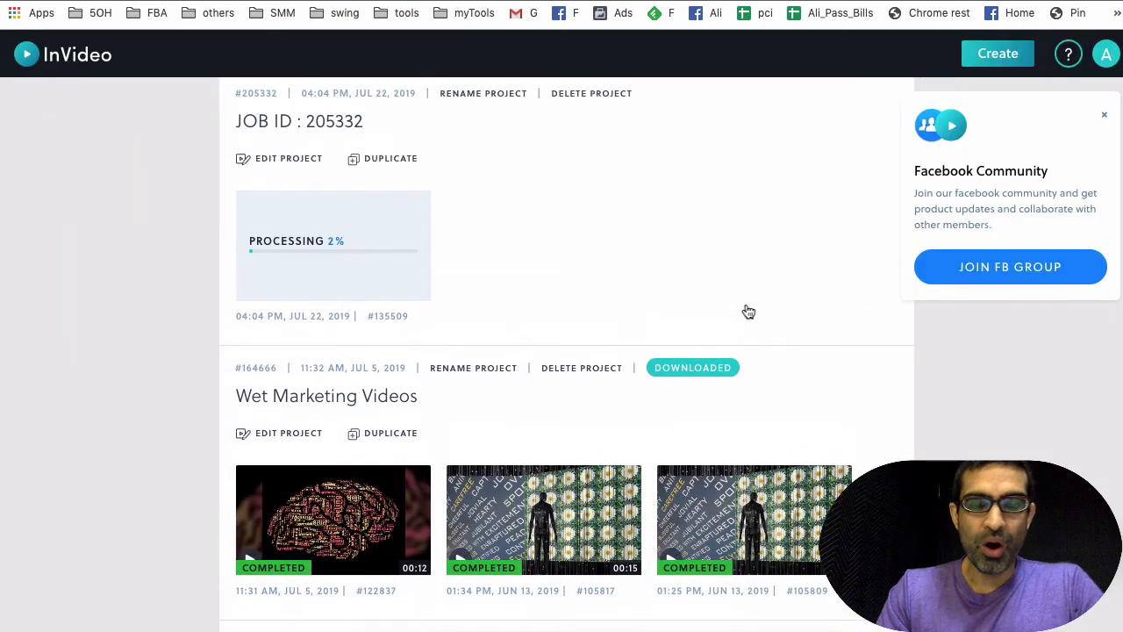